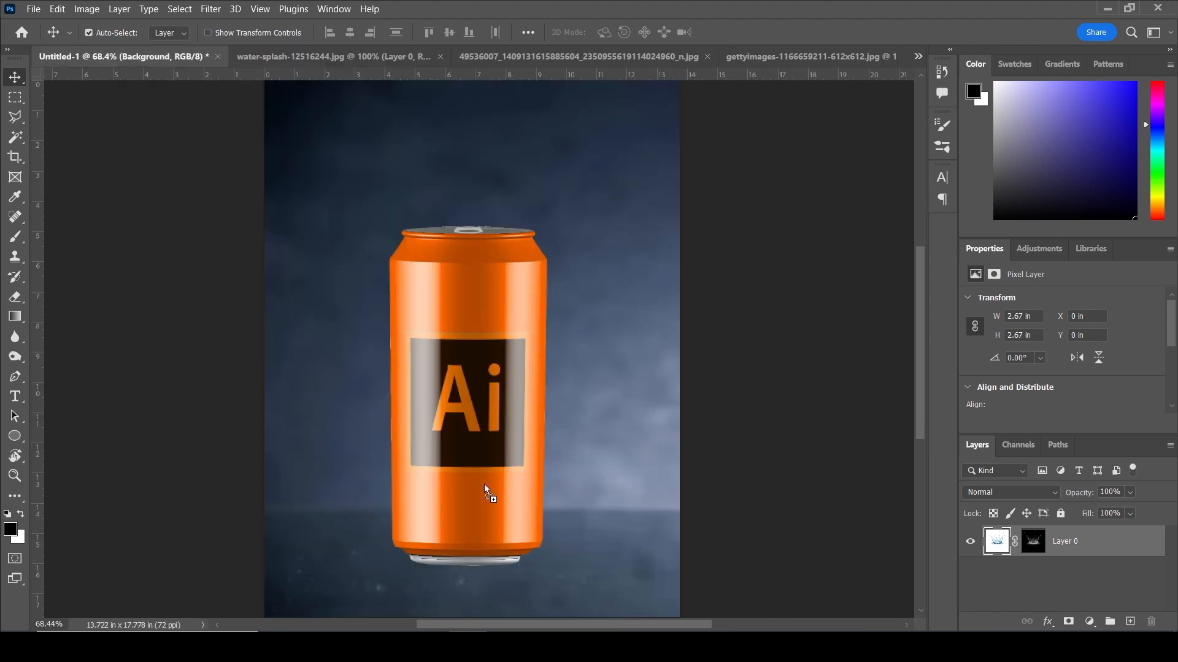
- Bring the masked water splash into the can composition and raise its layer above the background and the can
left_click_drag(484, 484, 484, 484)
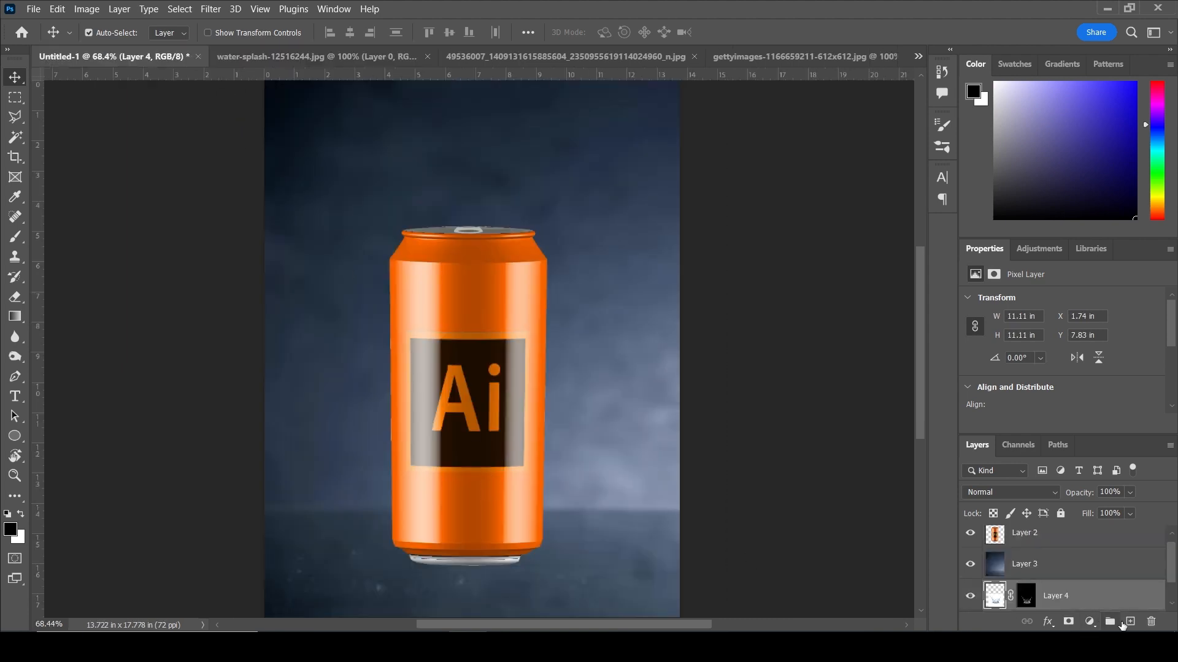
left_click_drag(1105, 600, 1103, 559)
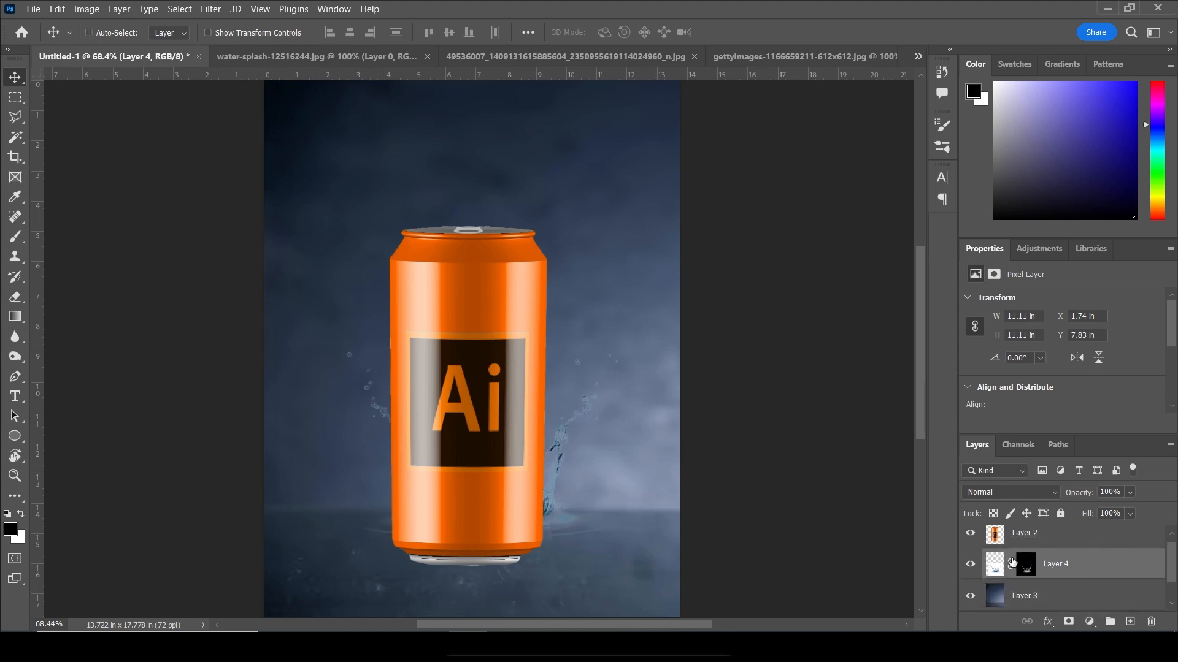
key("ctrl+bracketright")
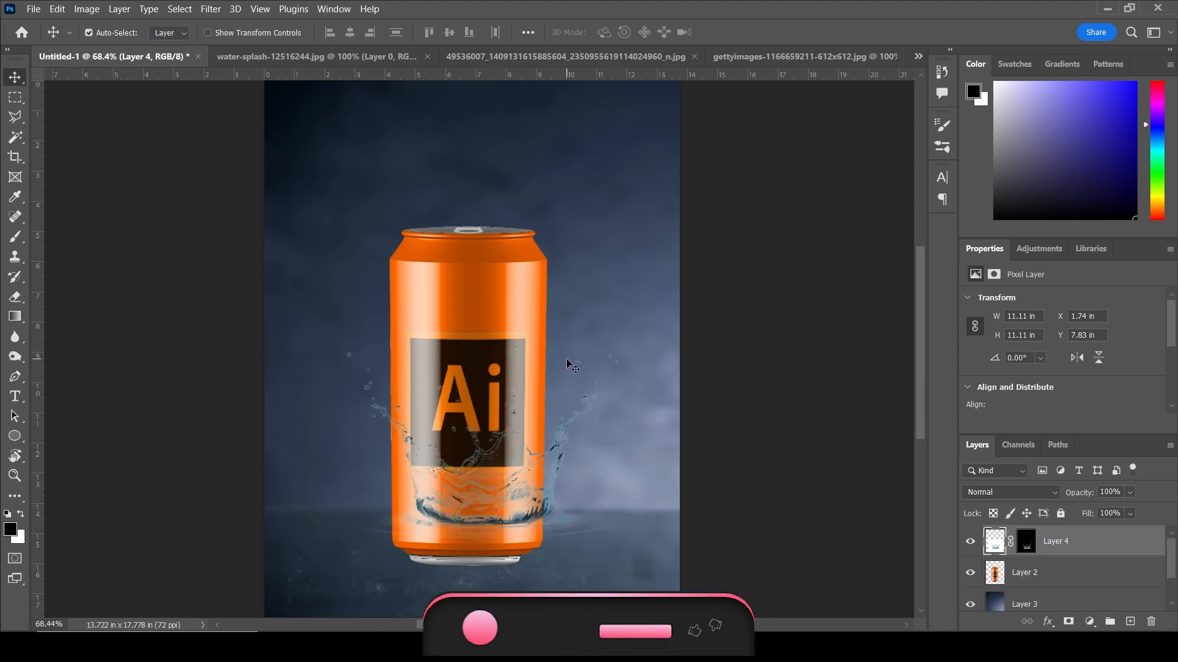
- Move the can slightly up and right, and fit the water splash around its base, scaling the splash to about 119.71%
left_click_drag(492, 372, 509, 347)
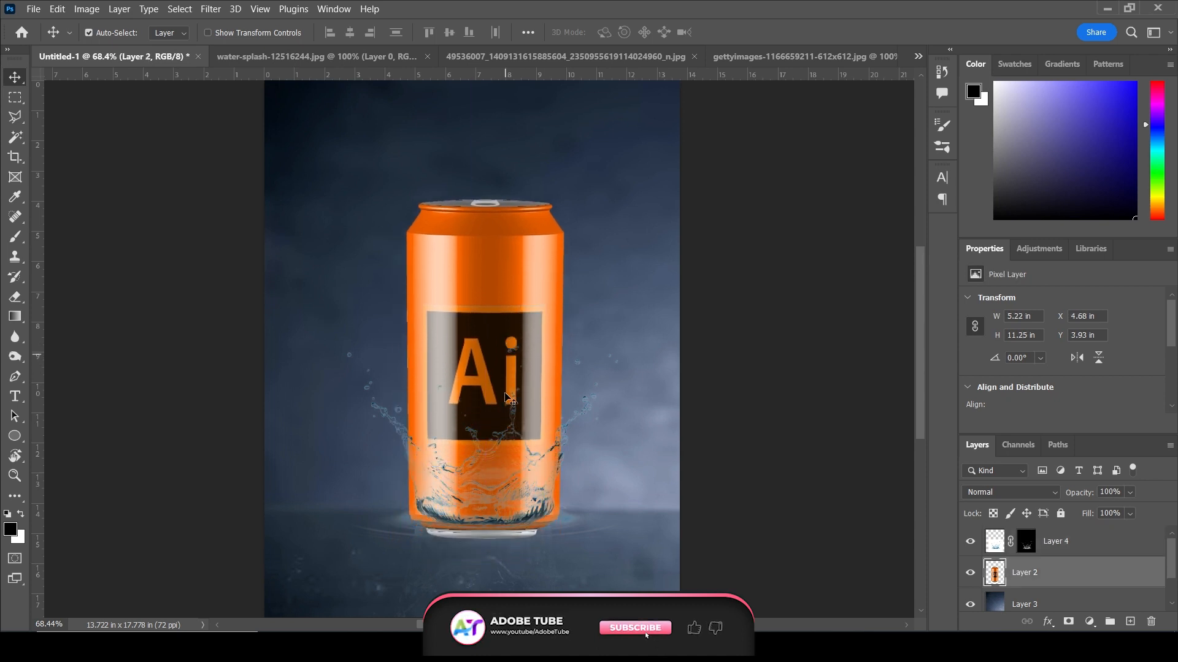
left_click_drag(539, 507, 540, 523)
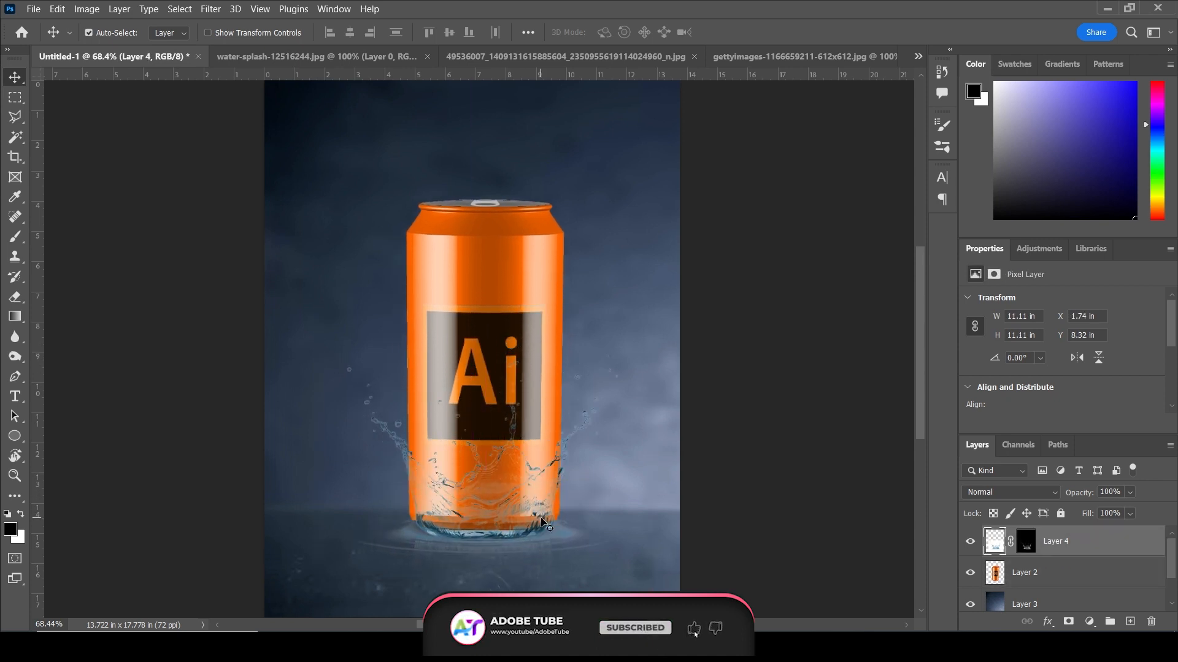
key("ctrl+t")
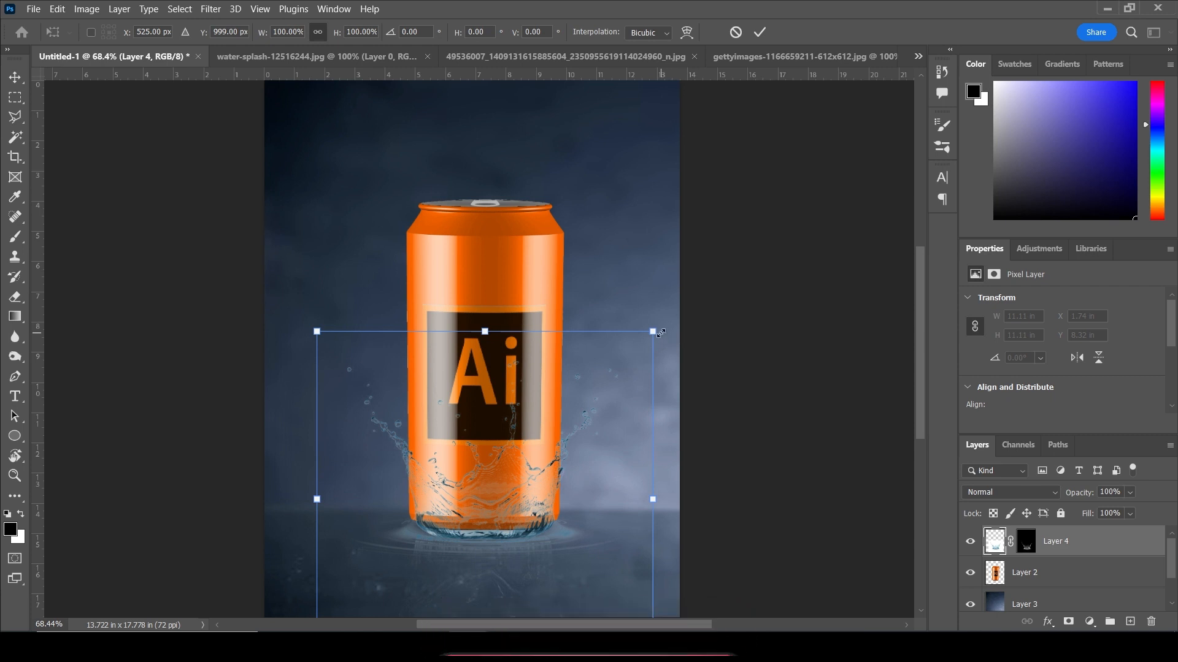
left_click_drag(652, 331, 686, 297)
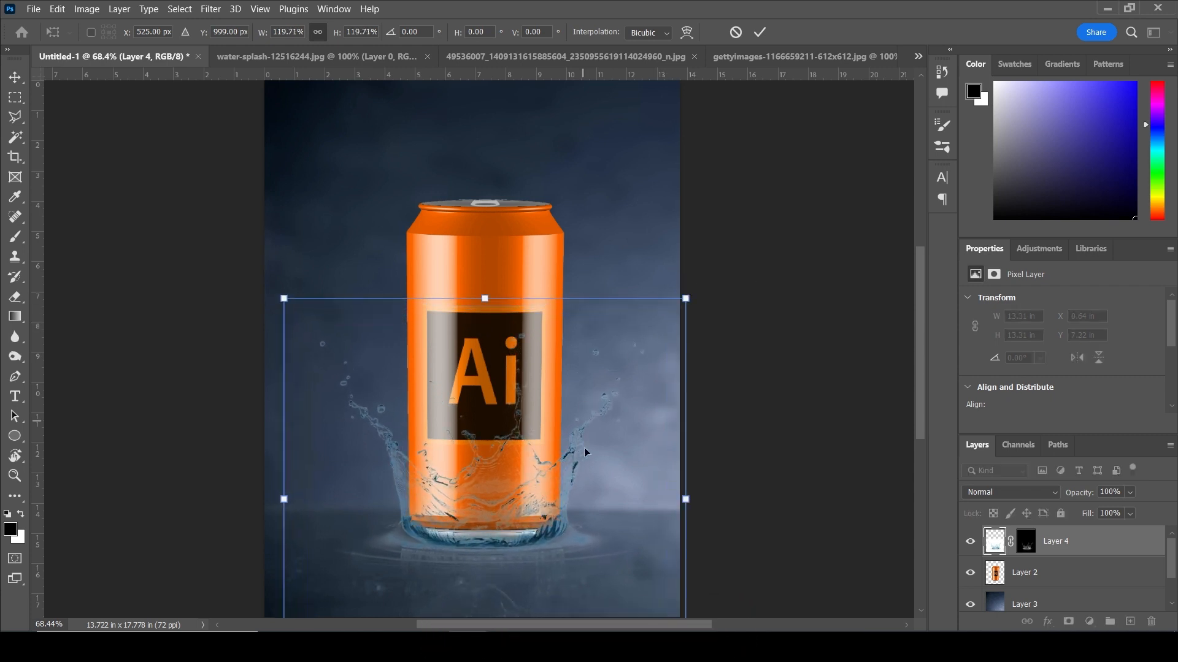
mouse_move(584, 488)
left_mouse_down()
mouse_move(584, 473)
mouse_move(582, 482)
left_mouse_up()
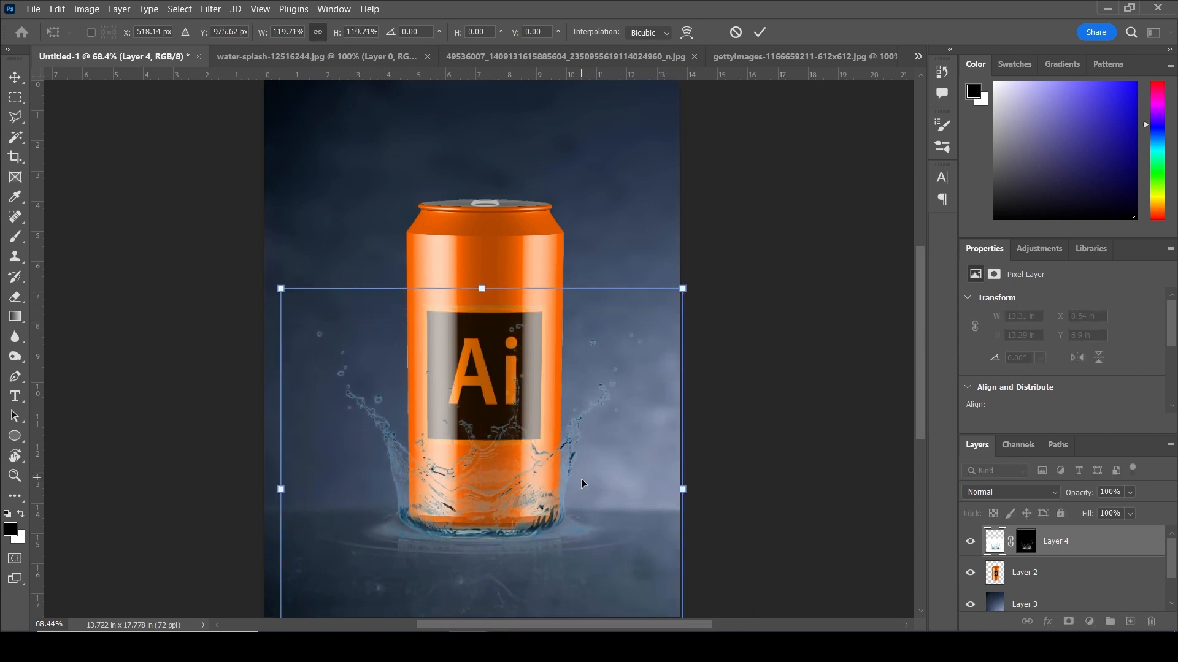
key("Return")
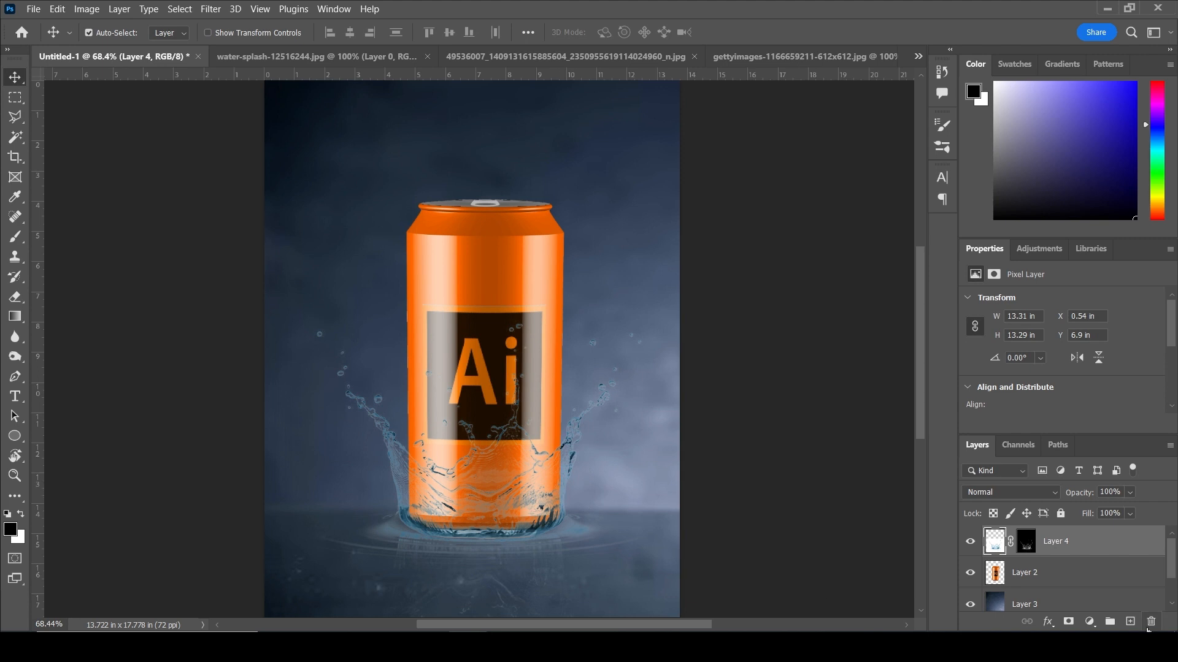
- Close the water-splash source document without saving its changes
left_click(372, 60)
key("ctrl+w")
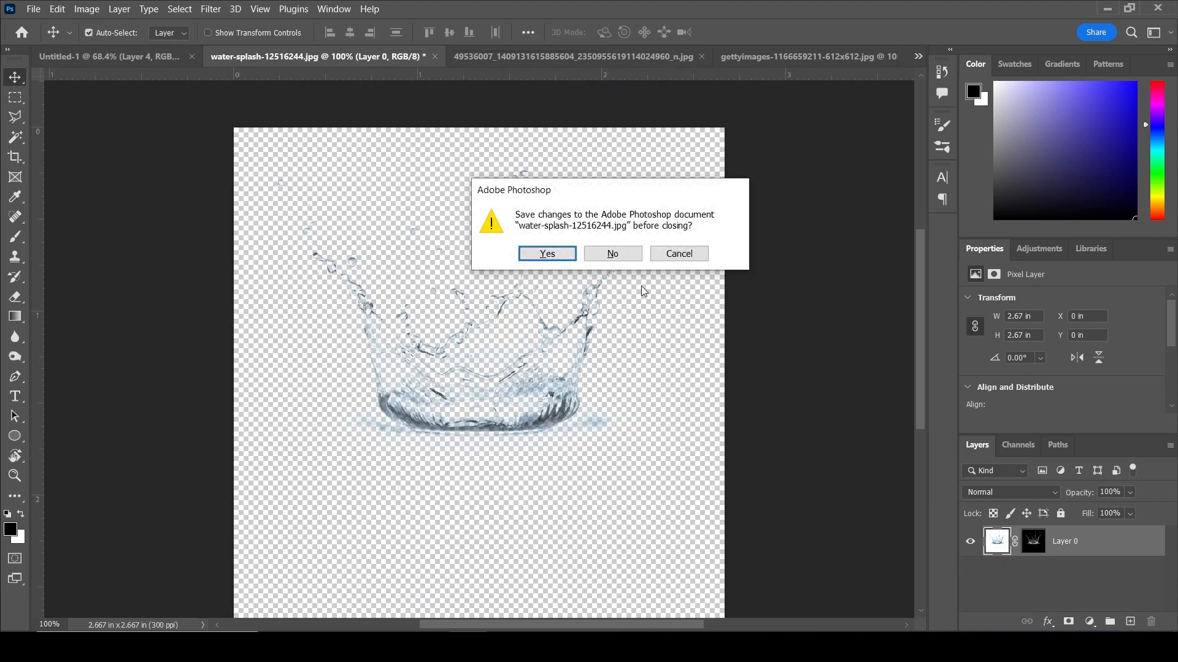
left_click(610, 253)
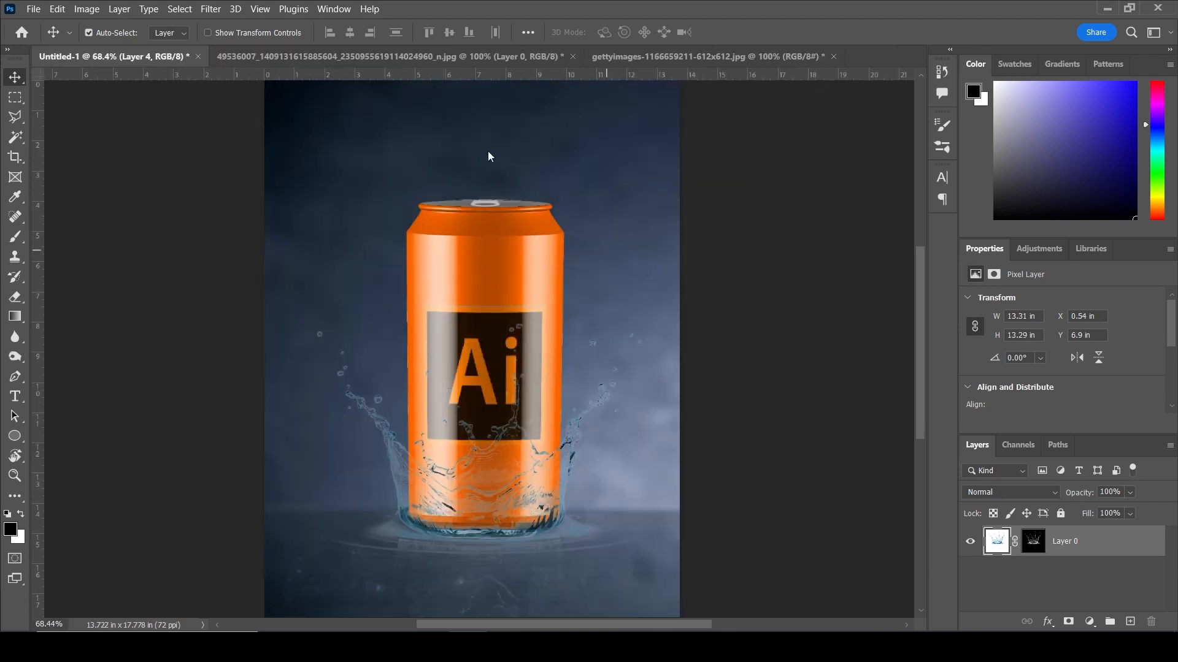
- Switch to the ice-cubes document and undo its earlier masking to restore the original unmasked image
left_click(436, 57)
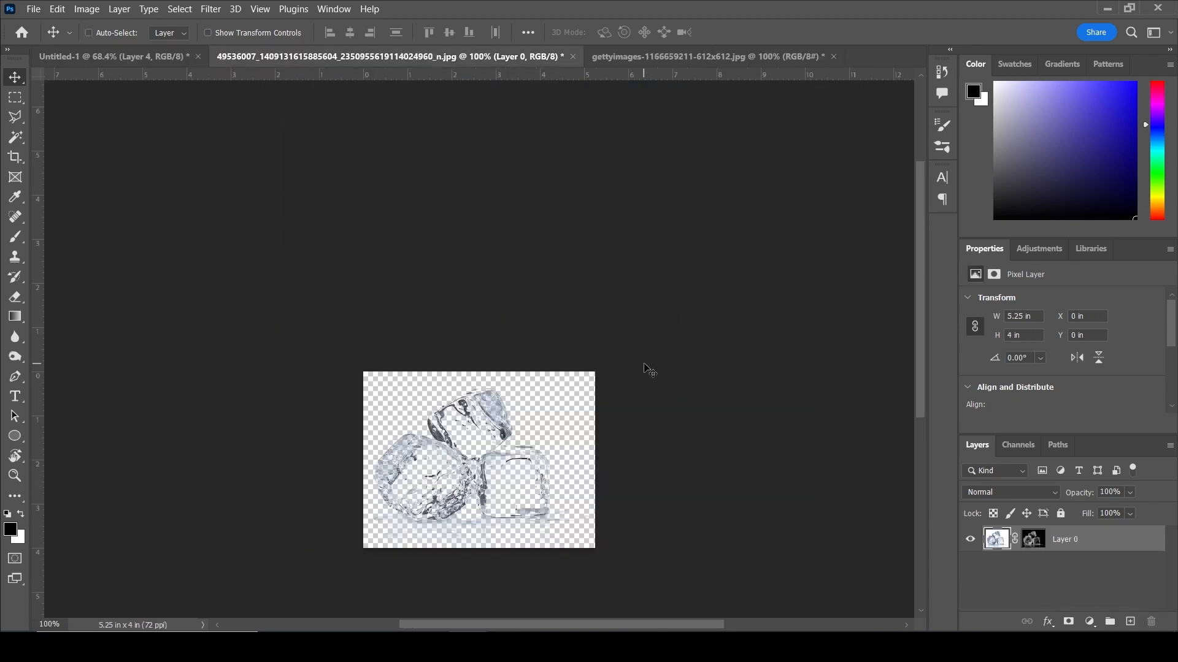
key("ctrl+z")
key("ctrl+z")
key("ctrl+z")
key("ctrl+z")
key("ctrl+z")
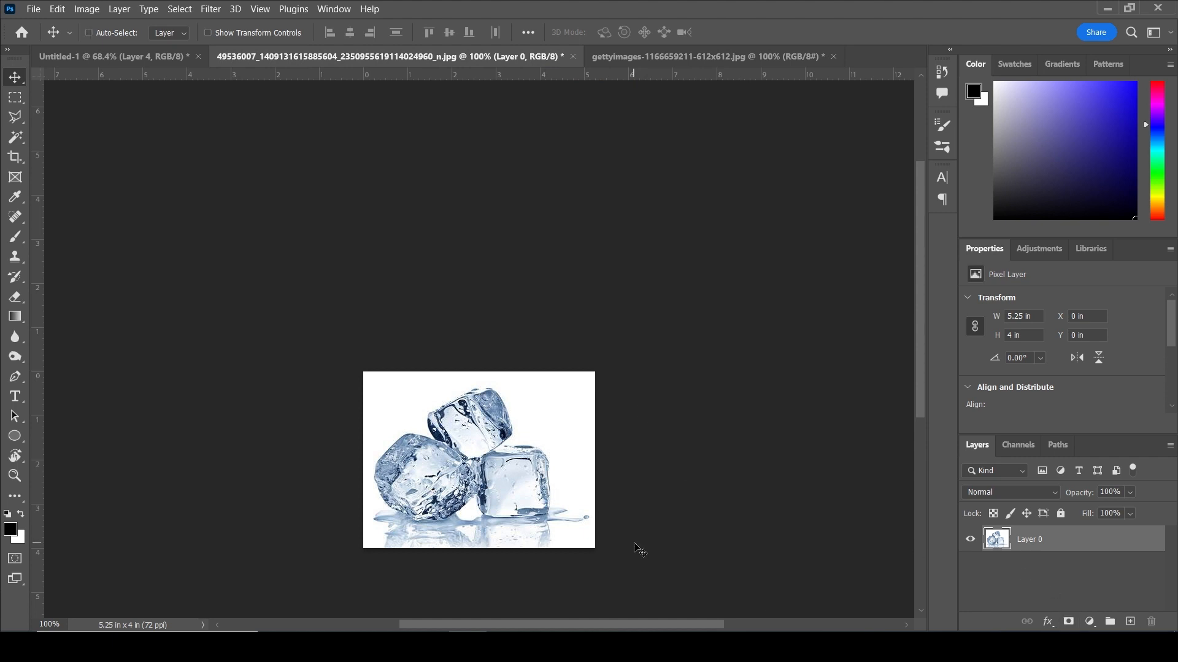
- Mask the ice cubes with an inverted copy of their own image and place them in the composition left of the can's base
key("ctrl+a")
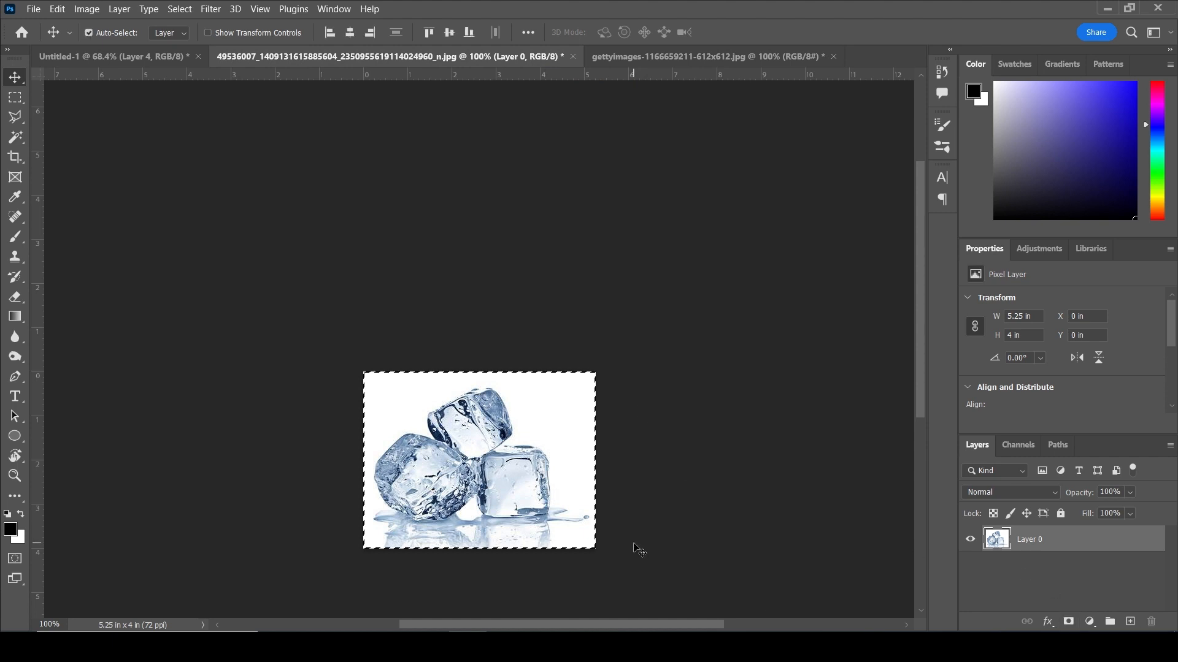
left_click(1068, 624)
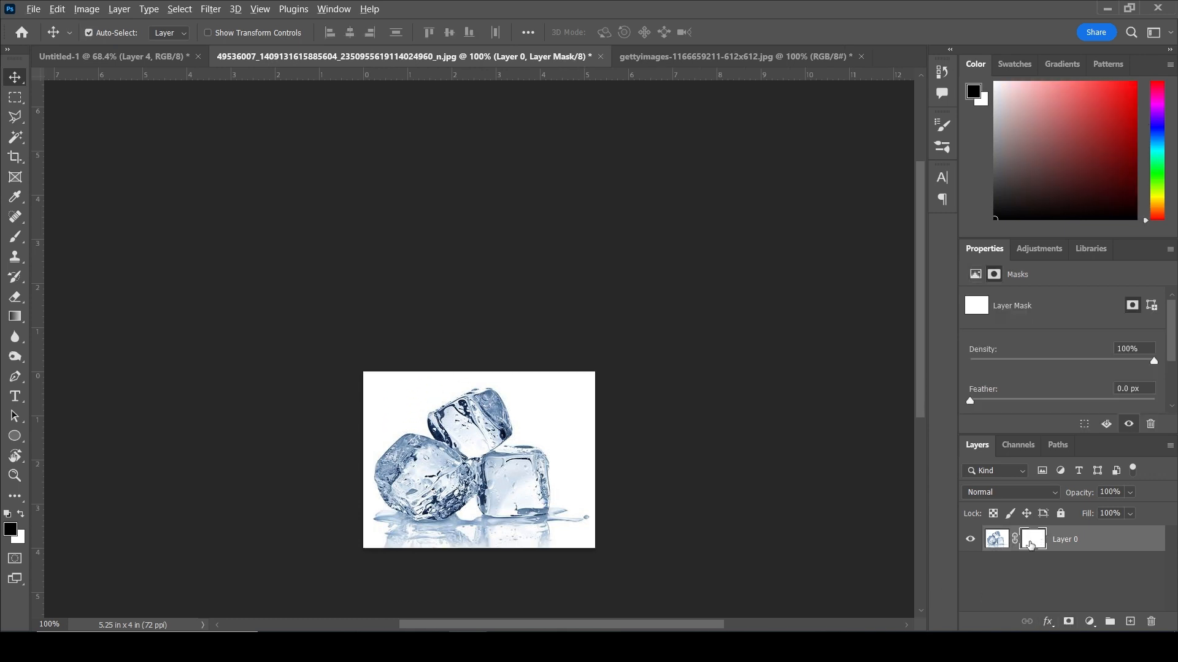
left_click(1028, 545, "alt")
key("ctrl+v")
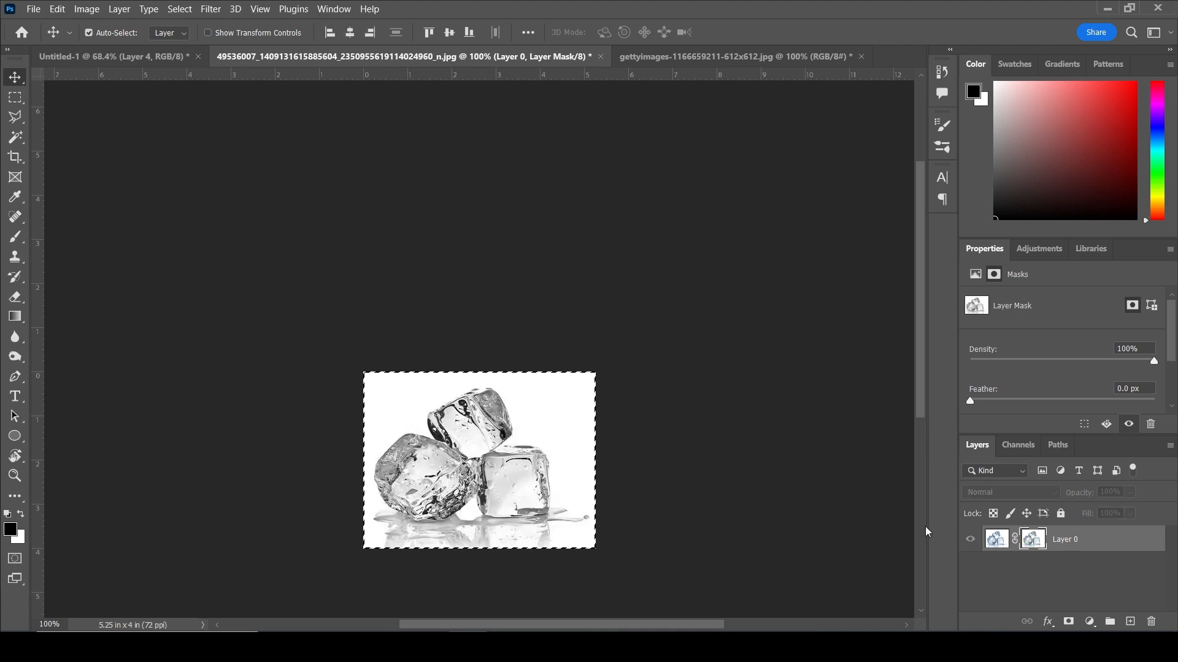
key("ctrl+i")
key("ctrl+d")
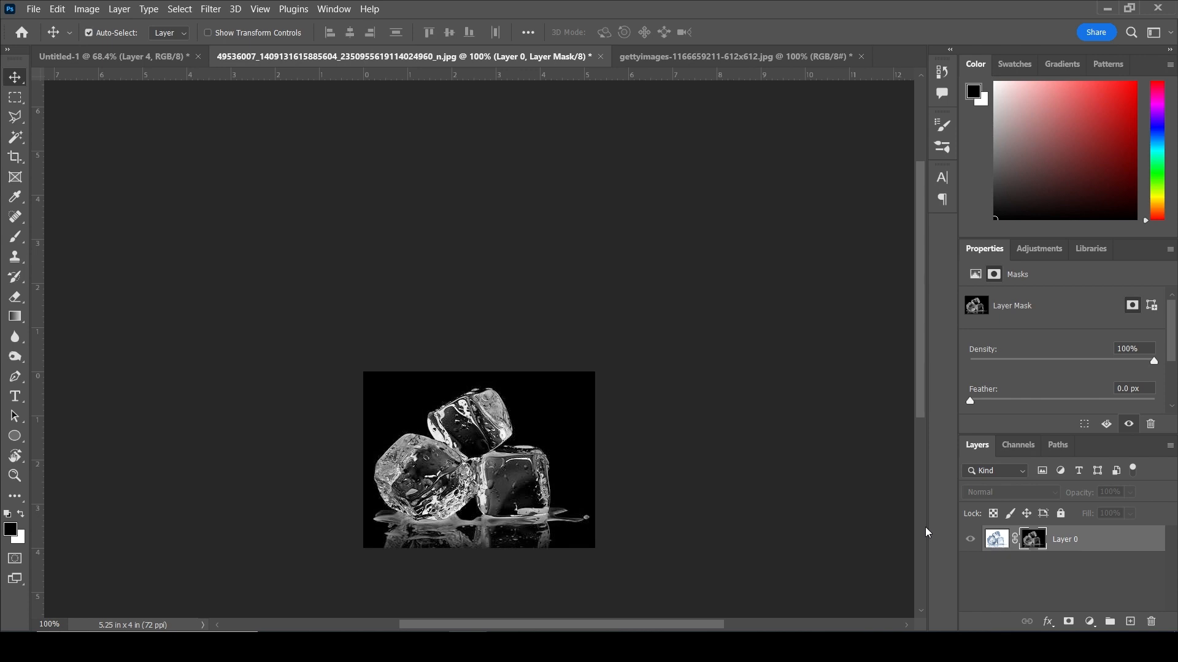
left_click_drag(472, 409, 382, 507)
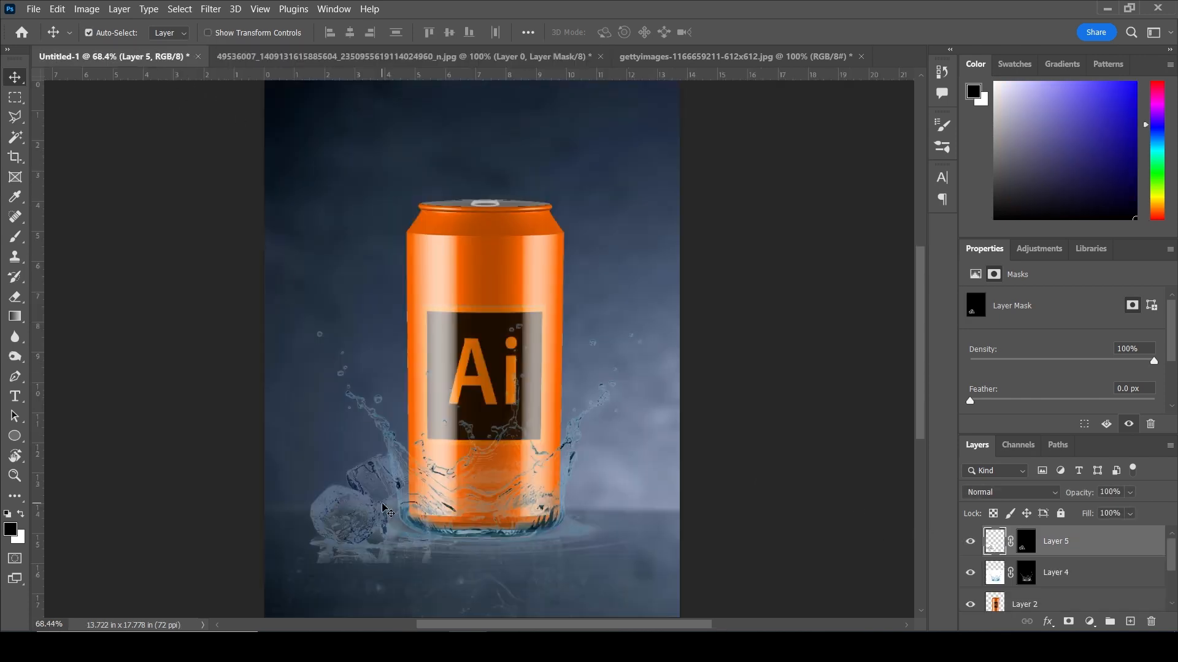
- Unlock the water-drops image's background and give it a layer mask made from an inverted copy of the image
left_click(746, 59)
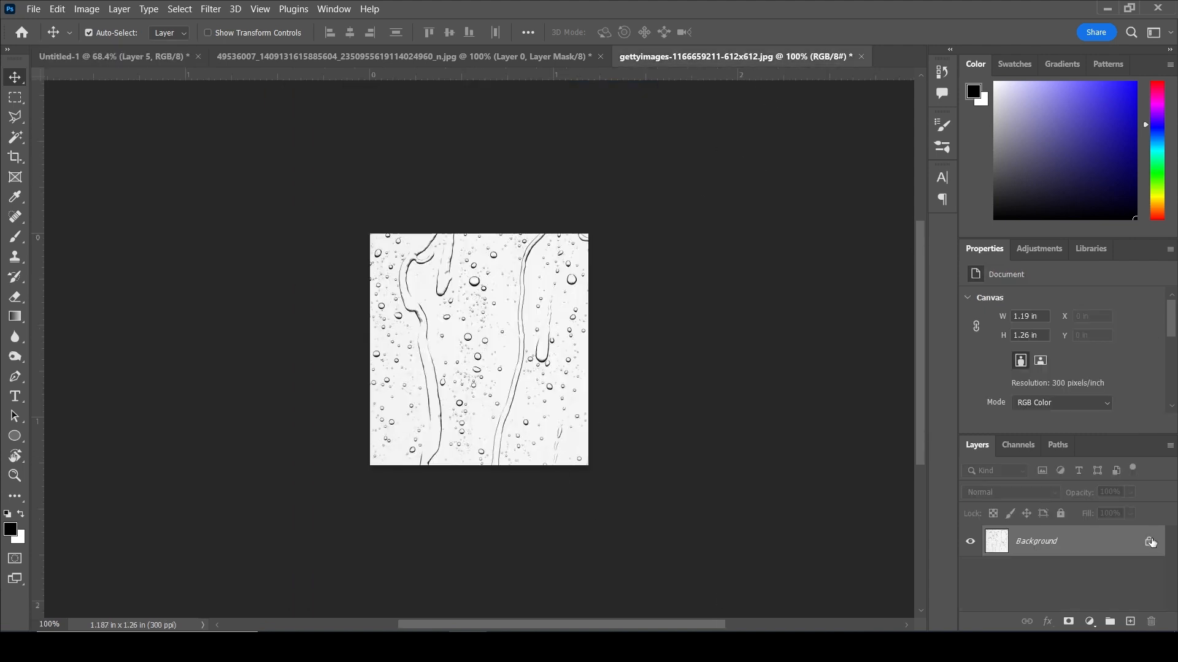
left_click(1151, 542)
key("ctrl+a")
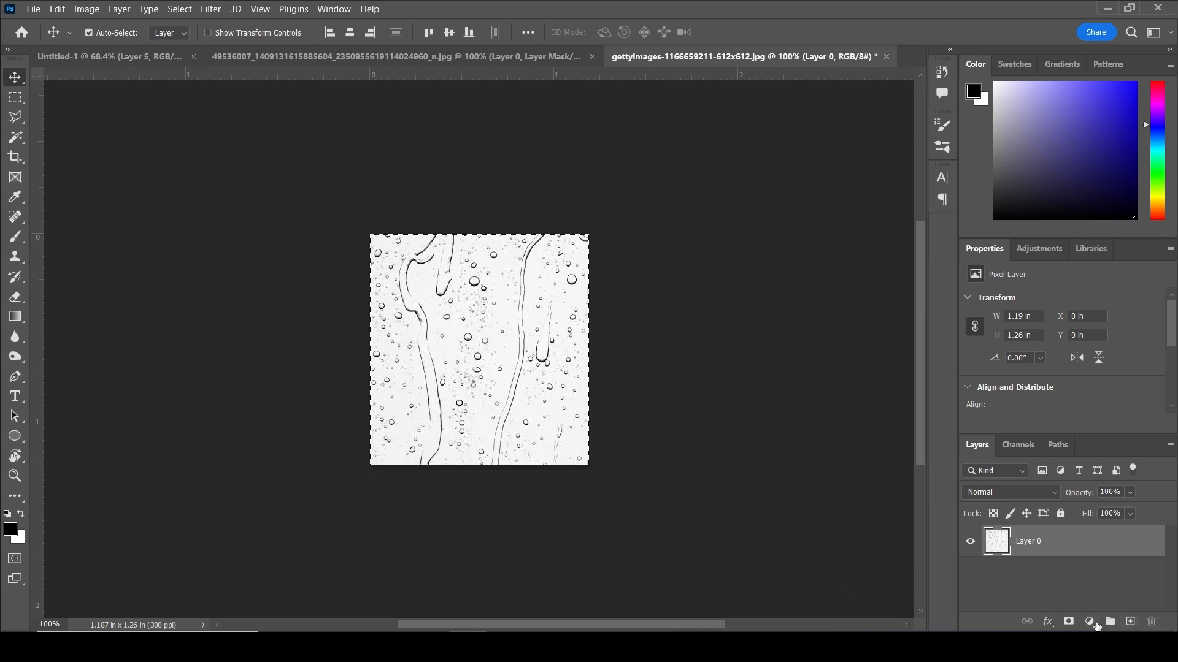
left_click(1069, 623)
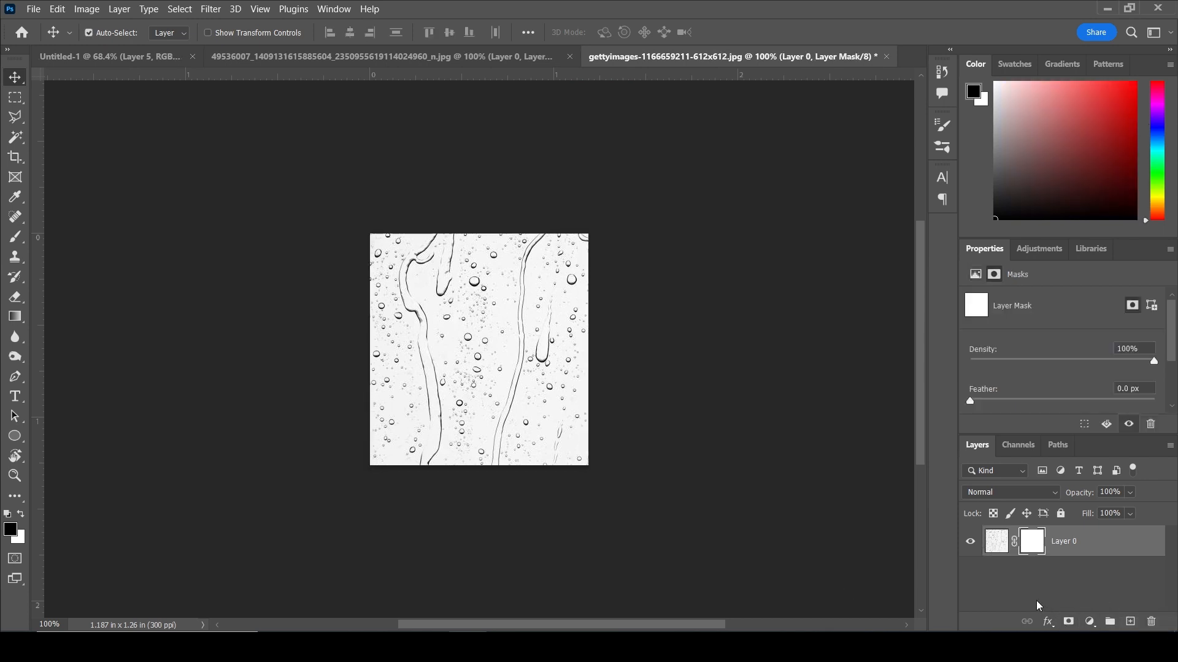
left_click(1028, 539, "alt")
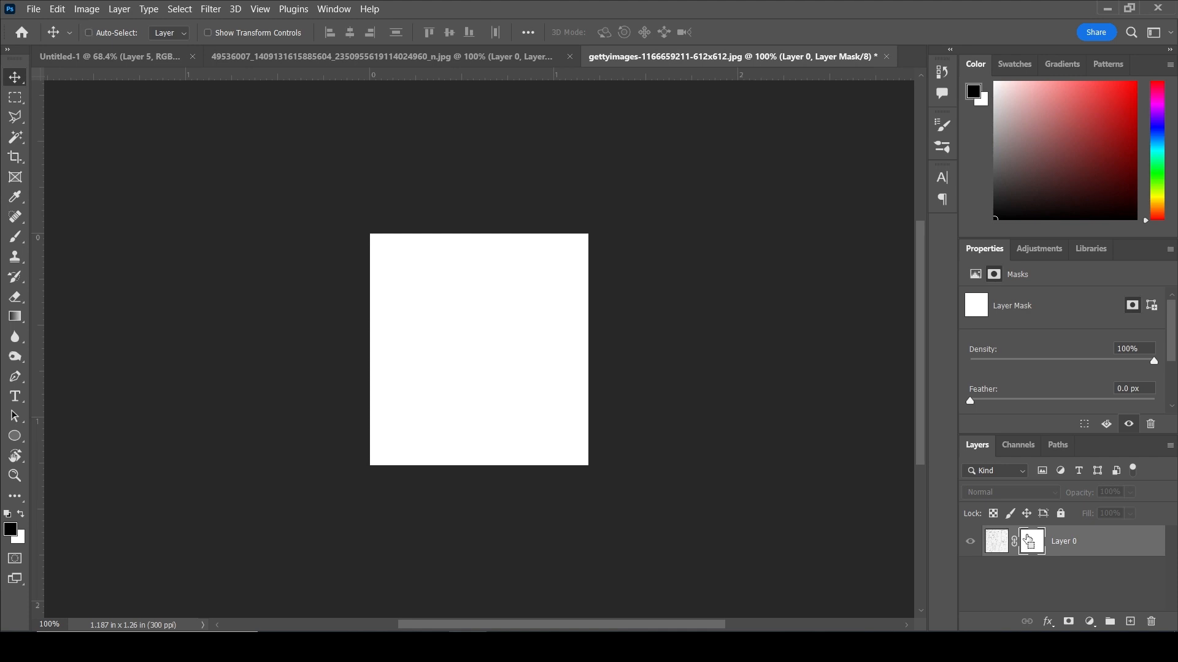
key("ctrl+v")
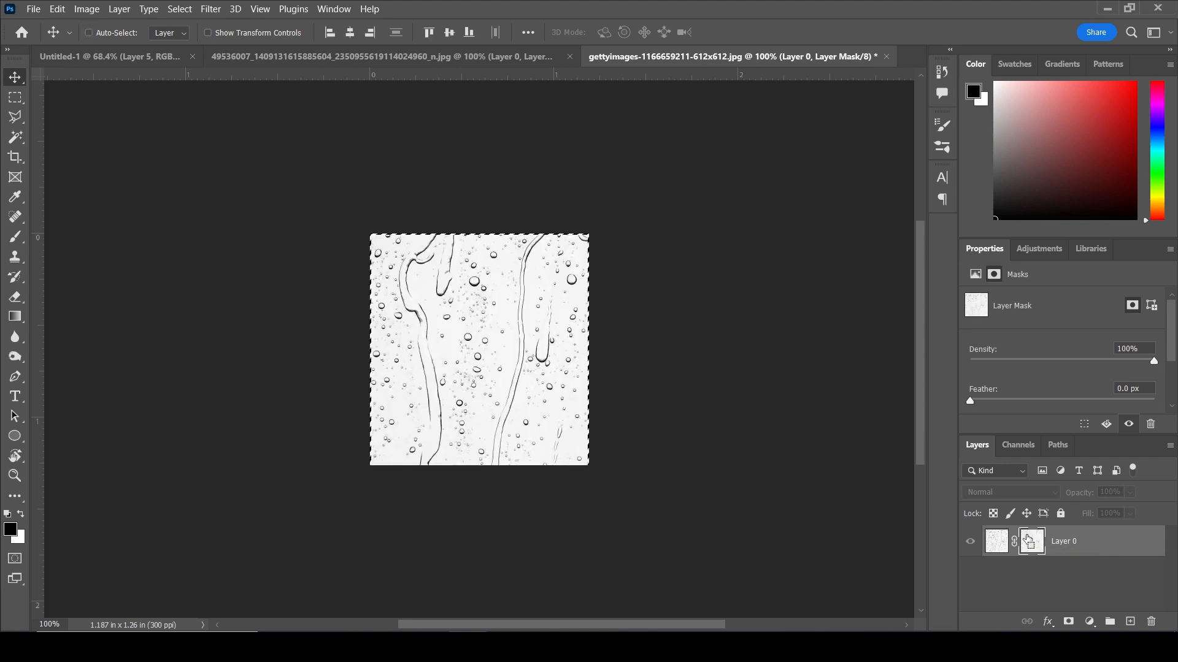
key("ctrl+i")
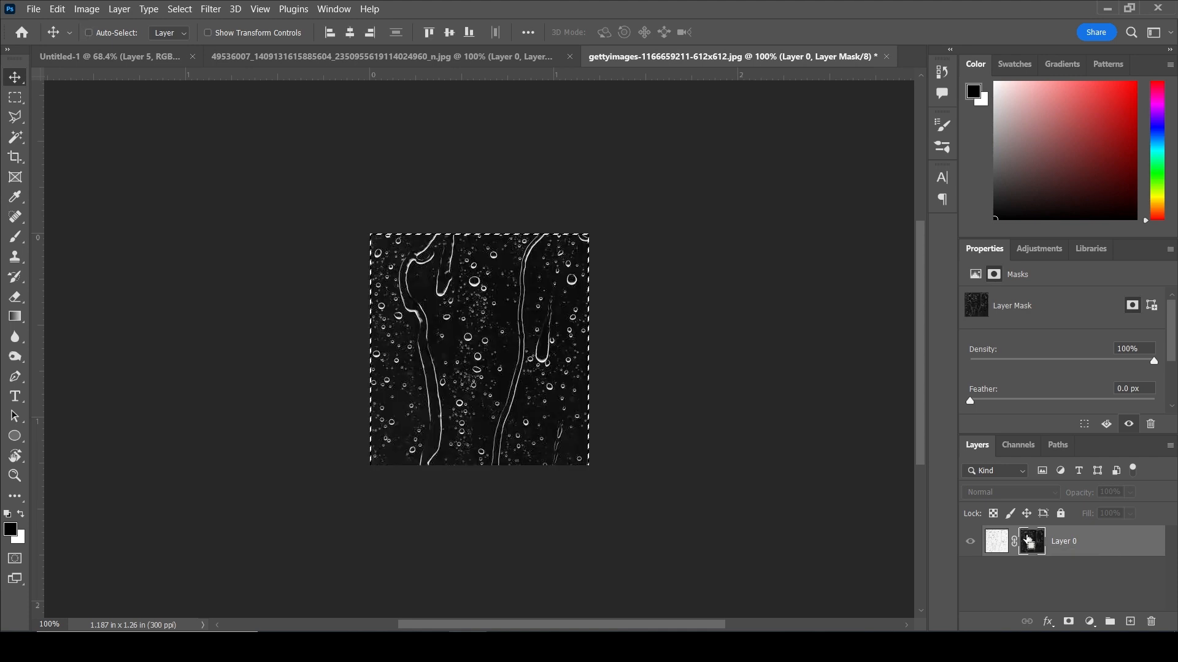
key("ctrl+d")
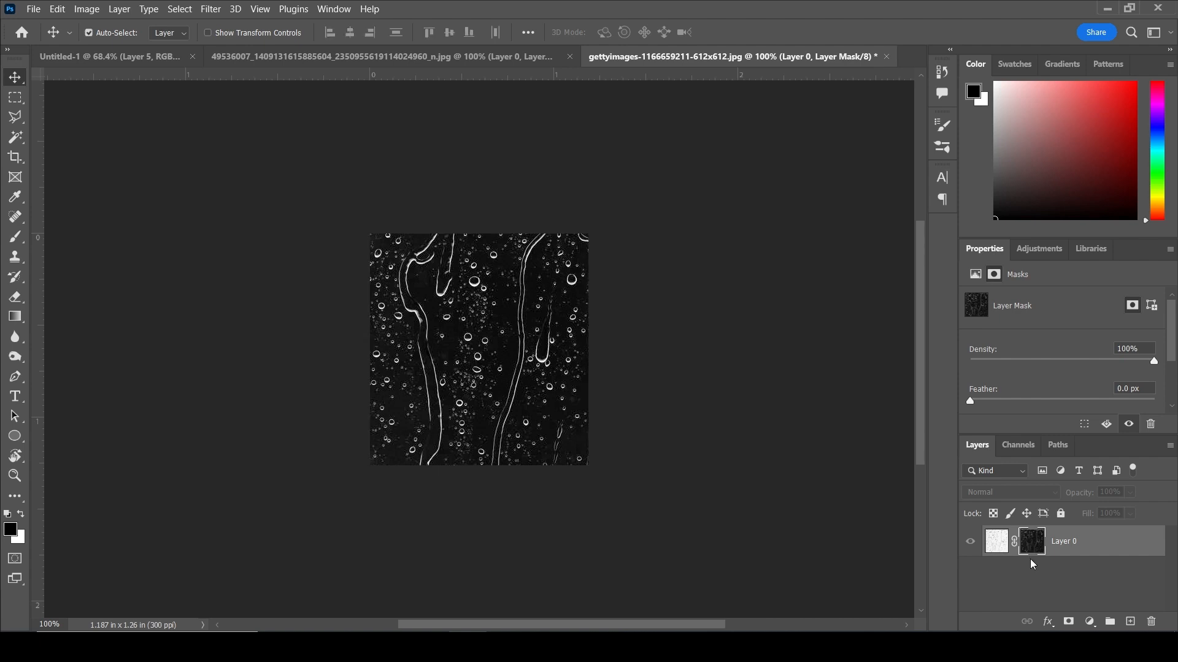
- Bring the masked water drops into the can composition and place them over the upper part of the can
left_click(1007, 549)
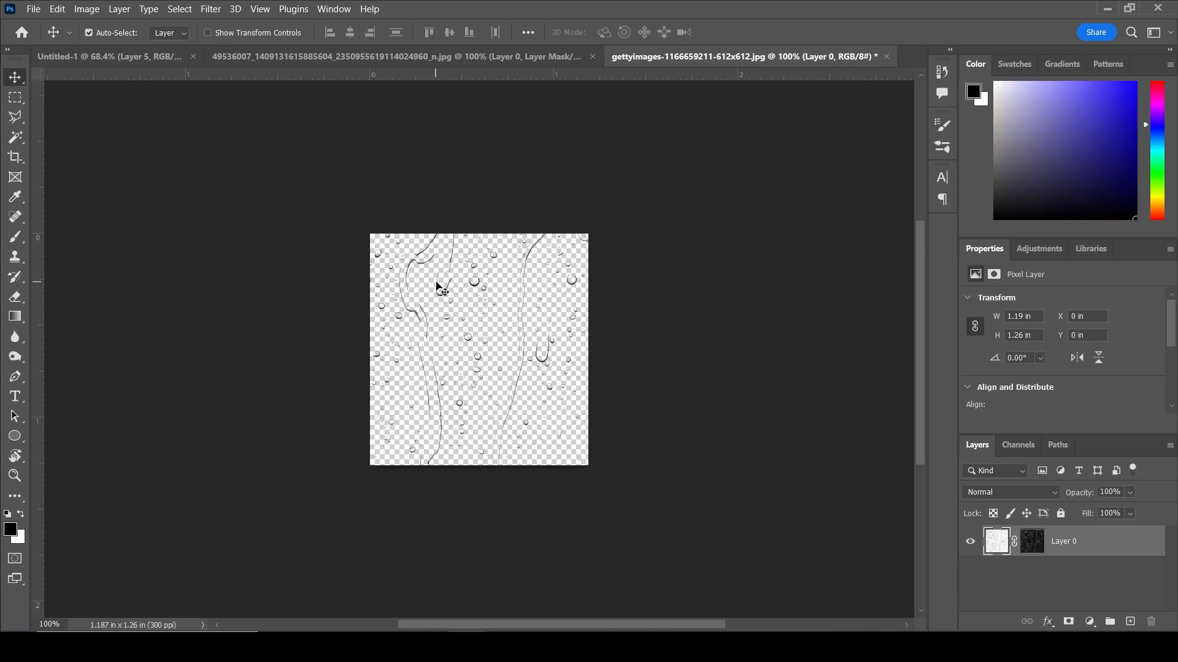
left_click_drag(455, 268, 500, 320)
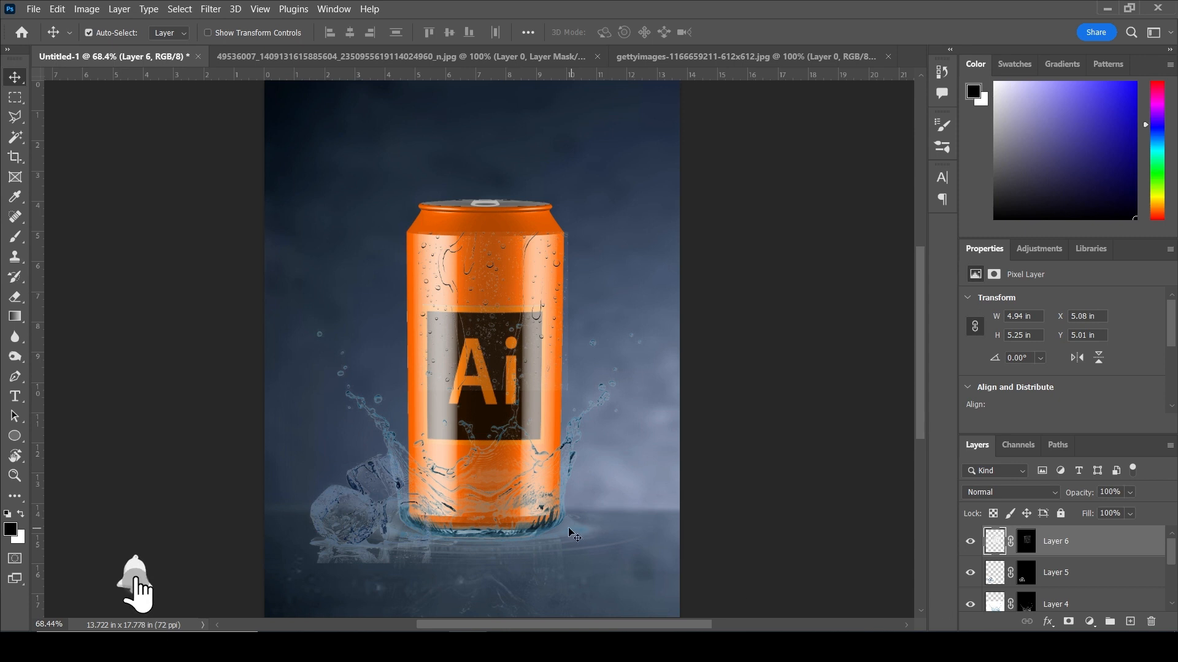
- Add an Exposure adjustment clipped to the water-drops layer and raise its exposure strongly to brighten the drops
left_click(551, 519)
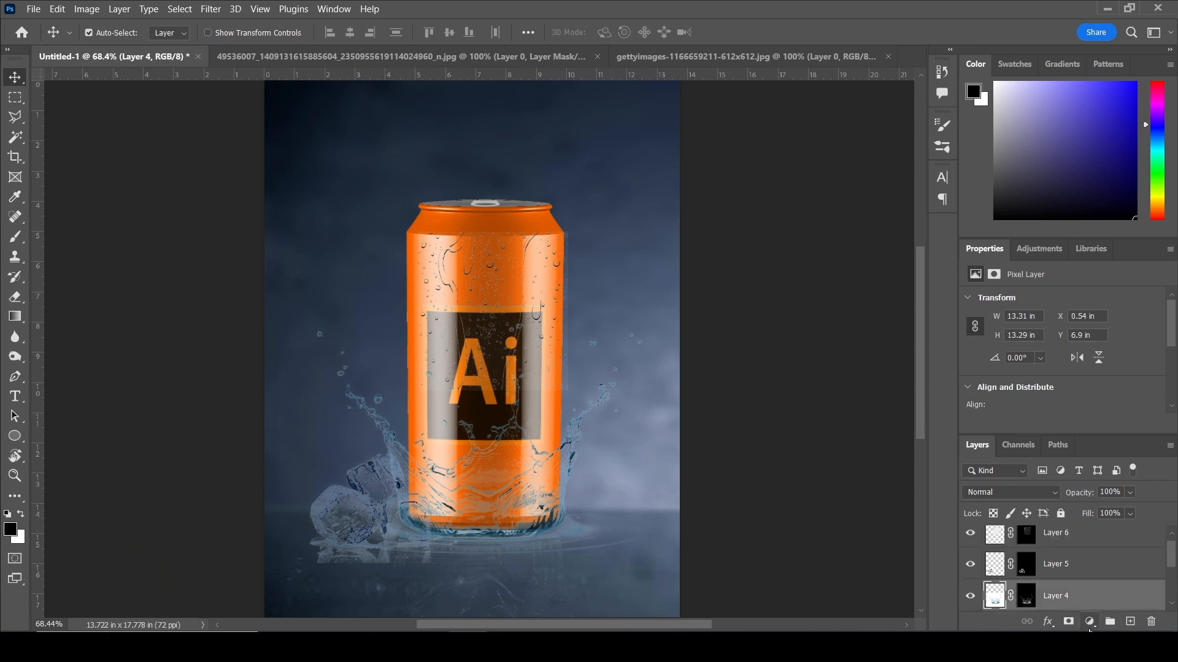
left_click(1062, 540)
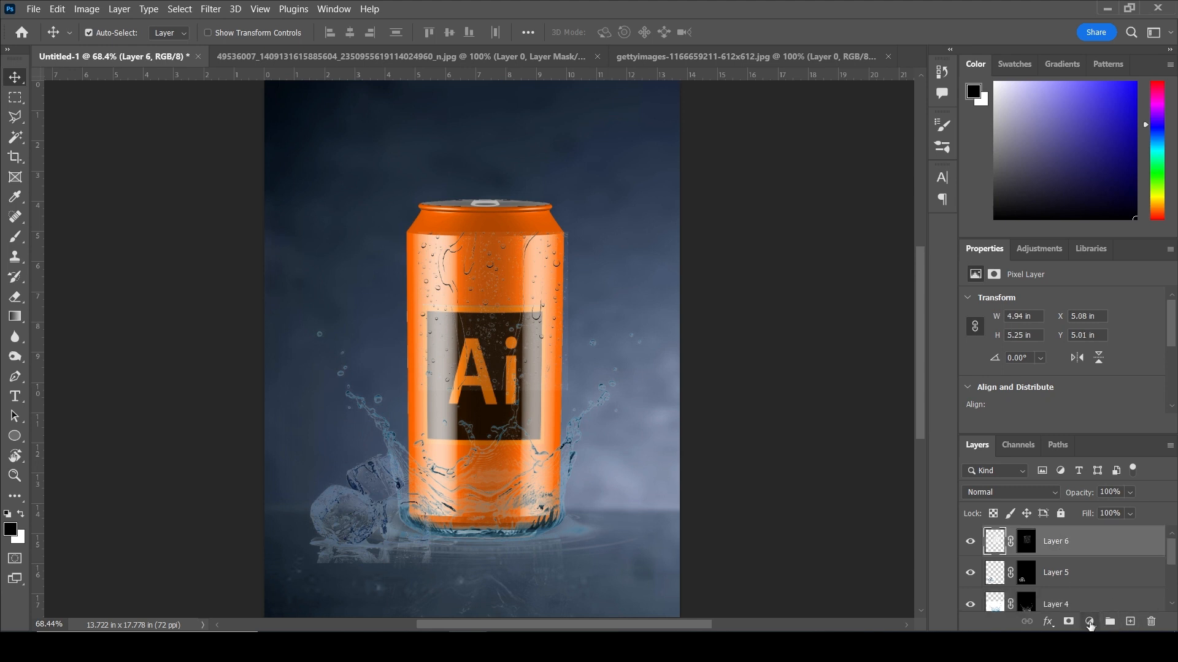
left_click(1089, 623)
left_click(1077, 442)
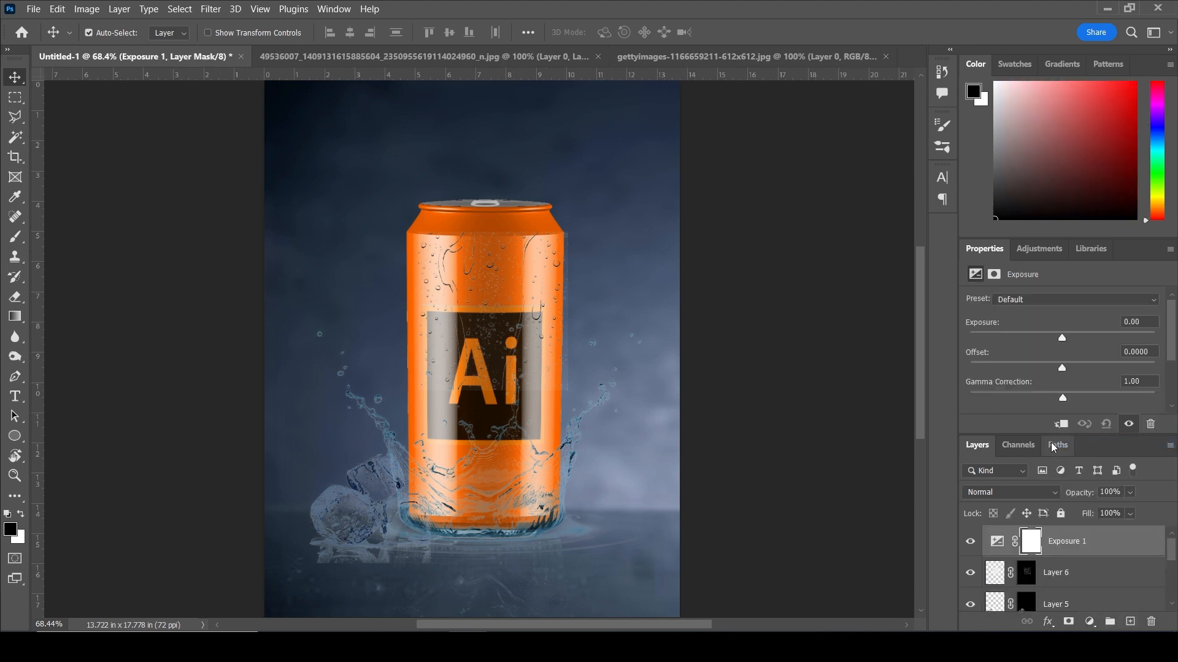
left_click_drag(1063, 341, 1097, 347)
key("ctrl+z")
left_click(998, 554, "alt")
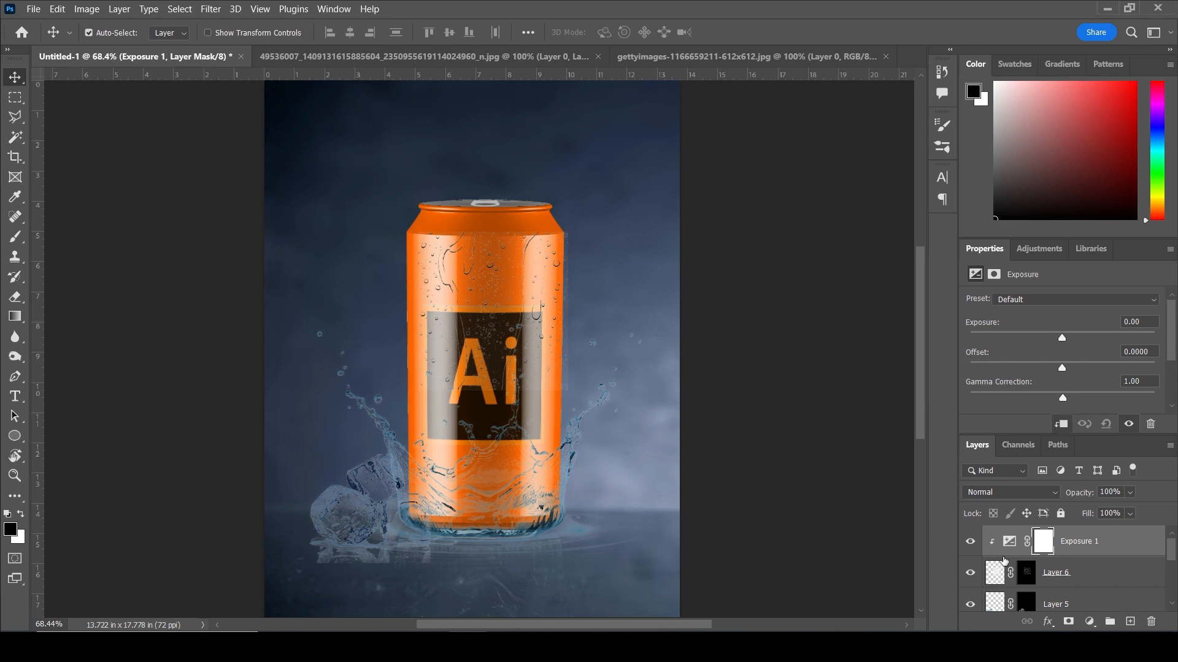
left_click_drag(1064, 341, 1110, 342)
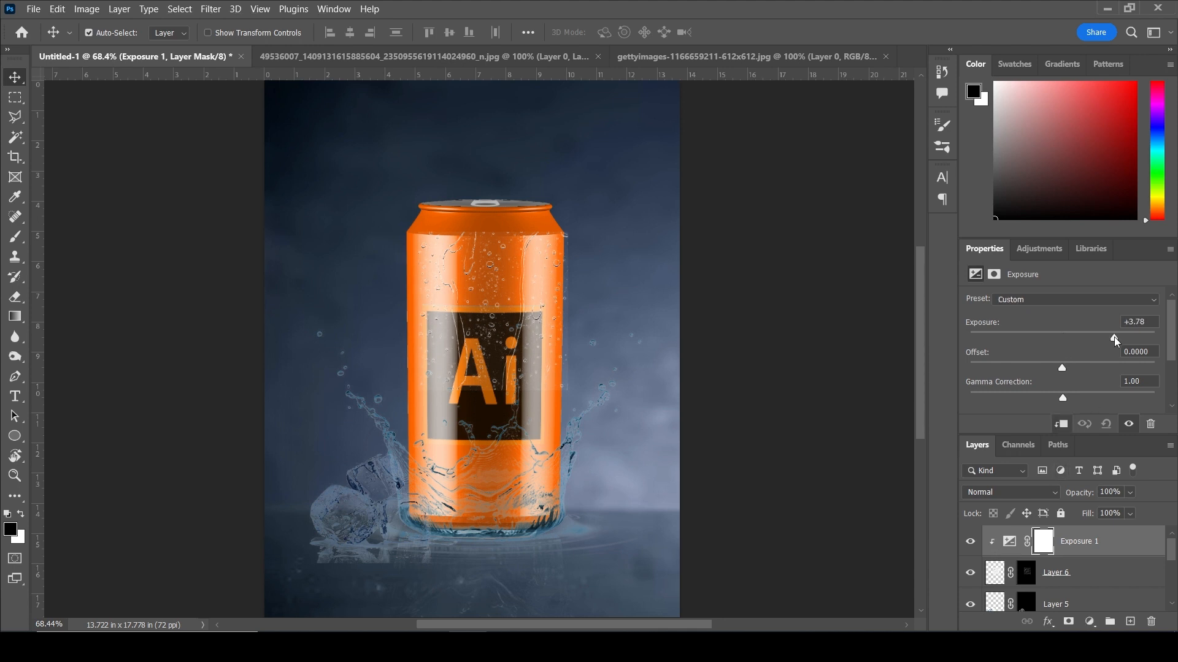
mouse_move(1142, 338)
left_mouse_down()
mouse_move(1175, 336)
mouse_move(1145, 343)
left_mouse_up()
- Add an Exposure adjustment clipped to the ice cubes layer and set its exposure to +20.00
left_click(348, 529)
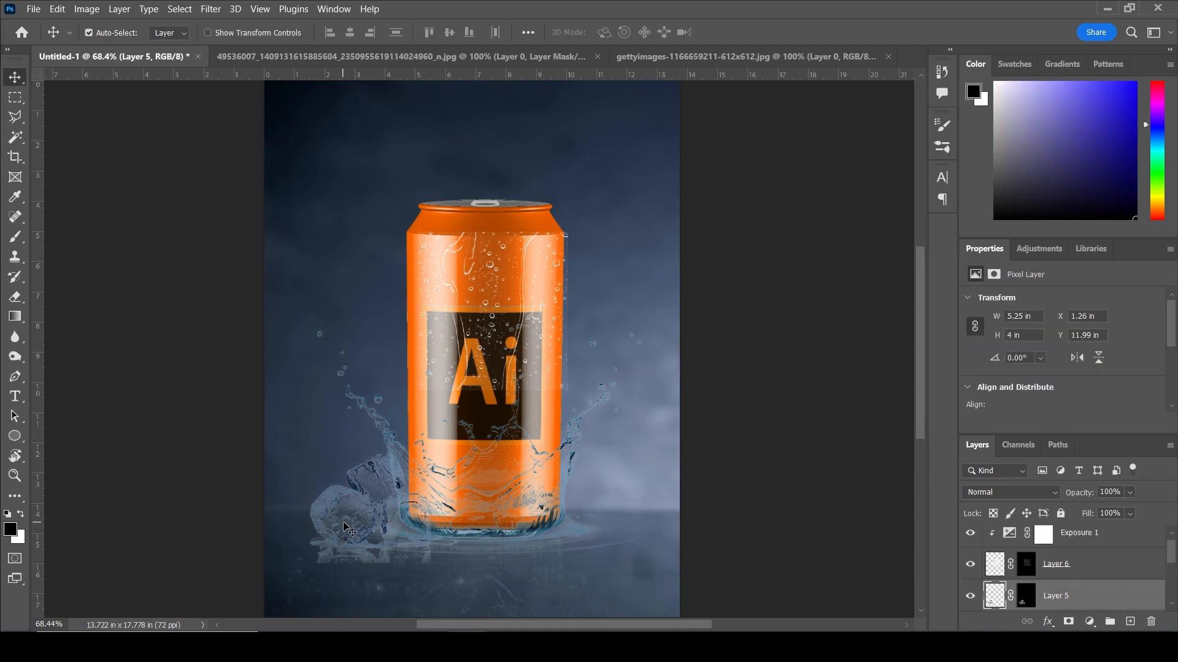
left_click(1089, 624)
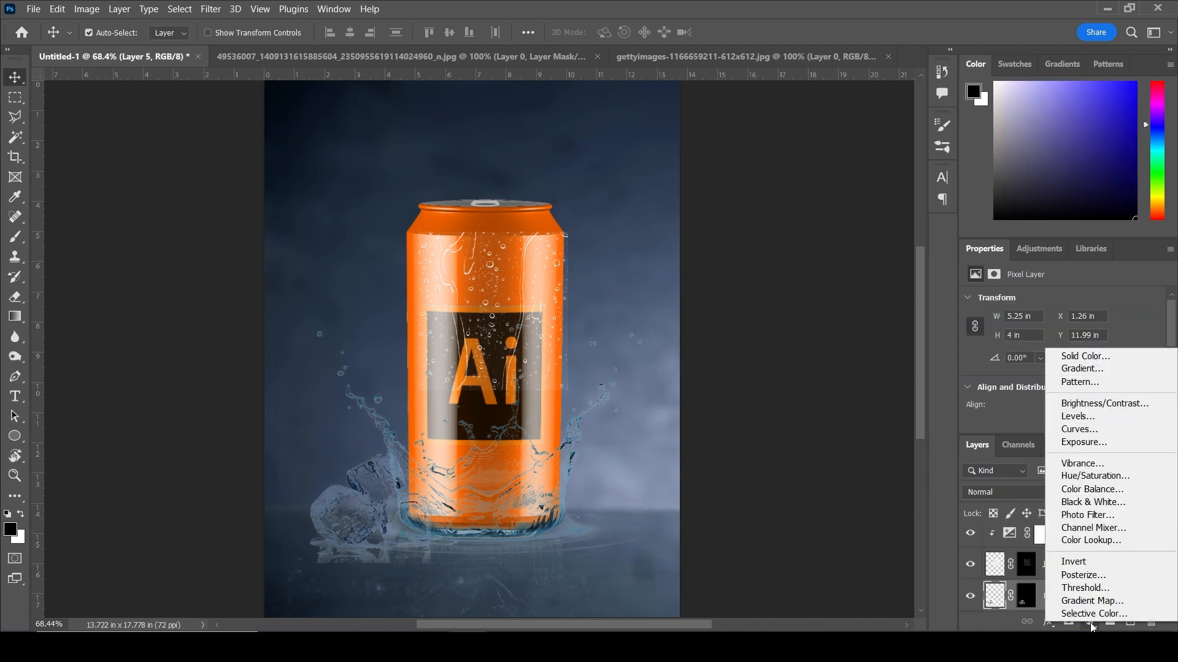
left_click(1096, 443)
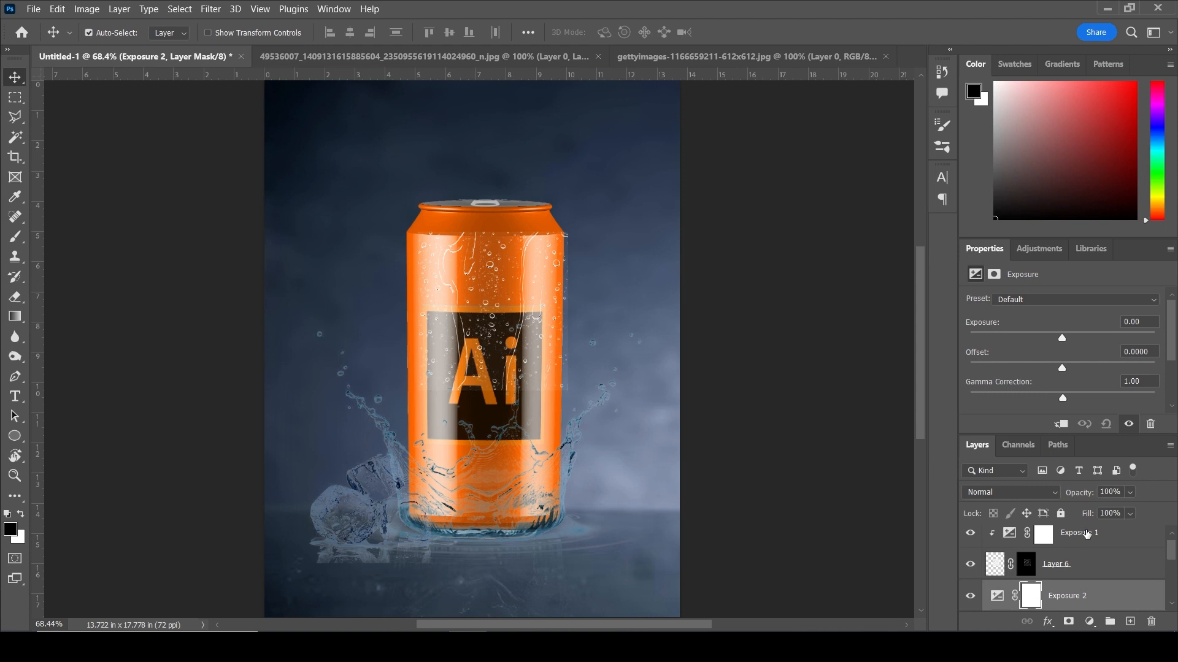
scroll(1087, 533, "down", 2)
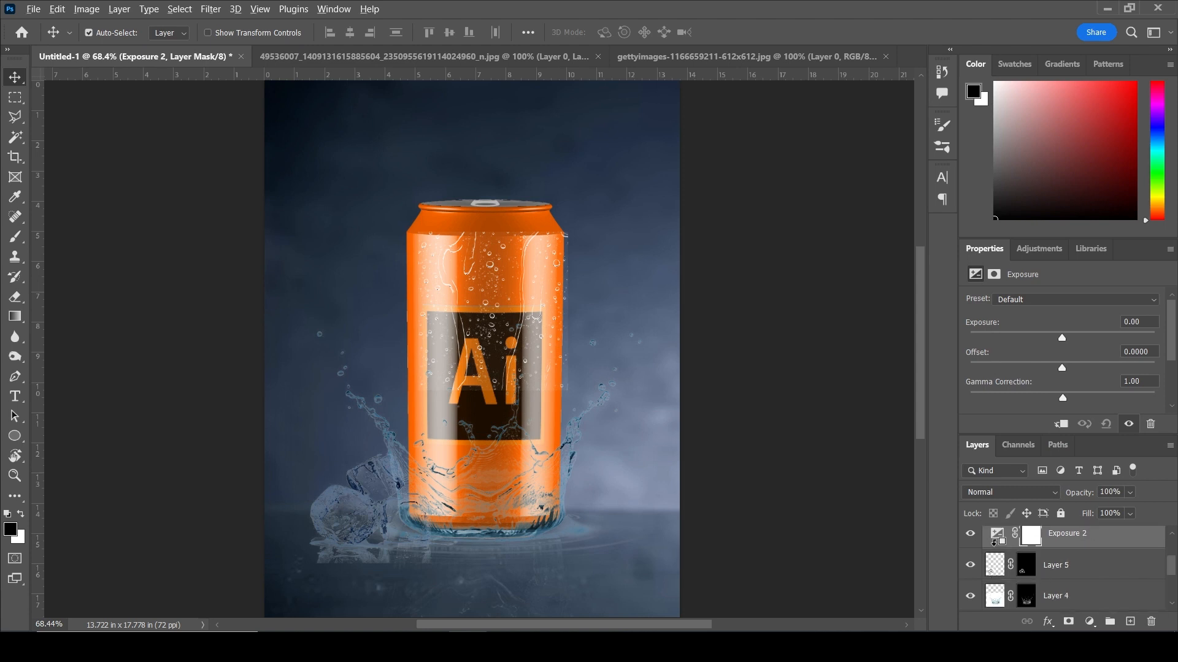
left_click(994, 542, "alt")
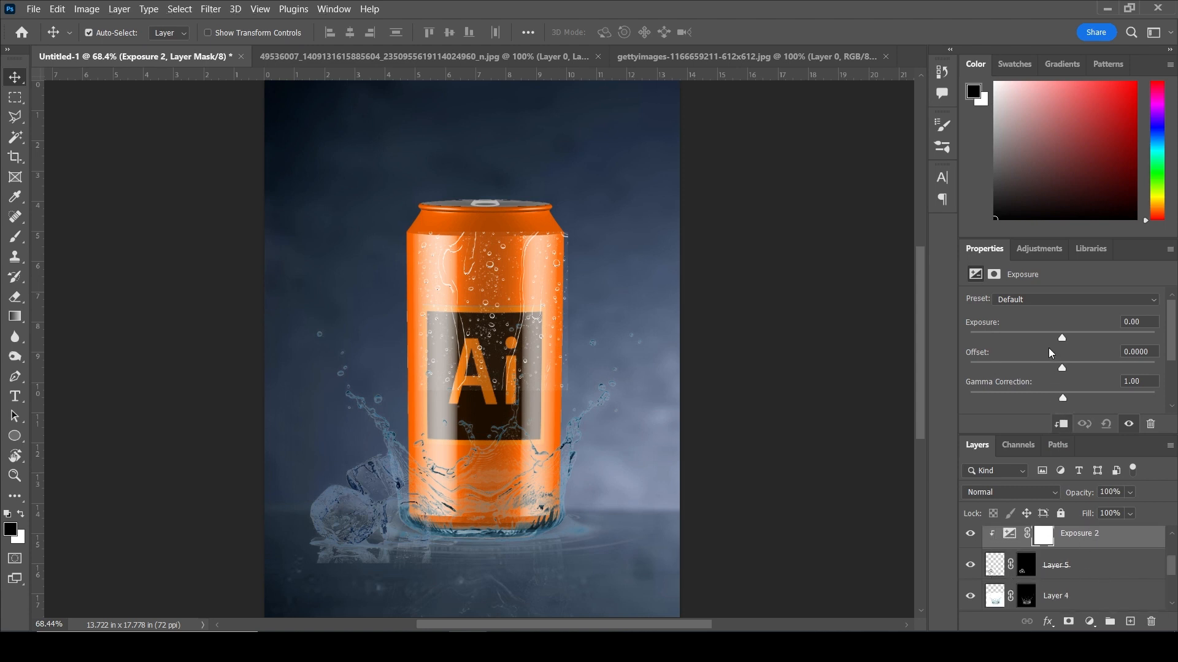
left_click_drag(1061, 338, 1155, 342)
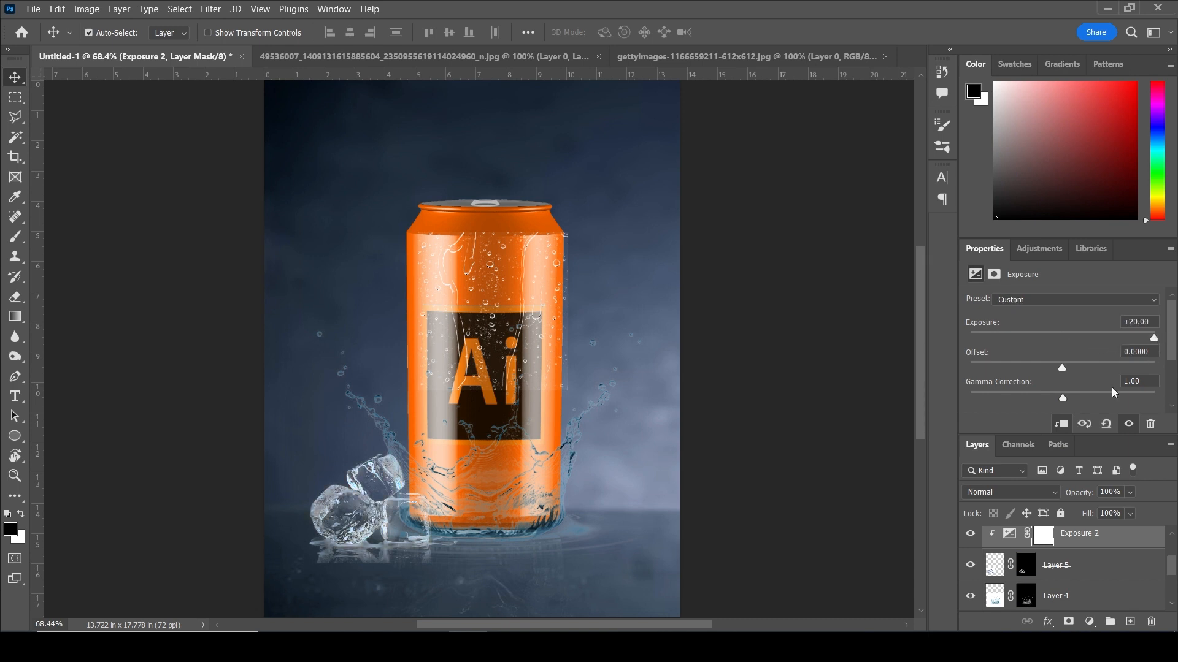
- Add an Exposure adjustment clipped to the water splash layer and set its exposure to +20.00
left_click(542, 526)
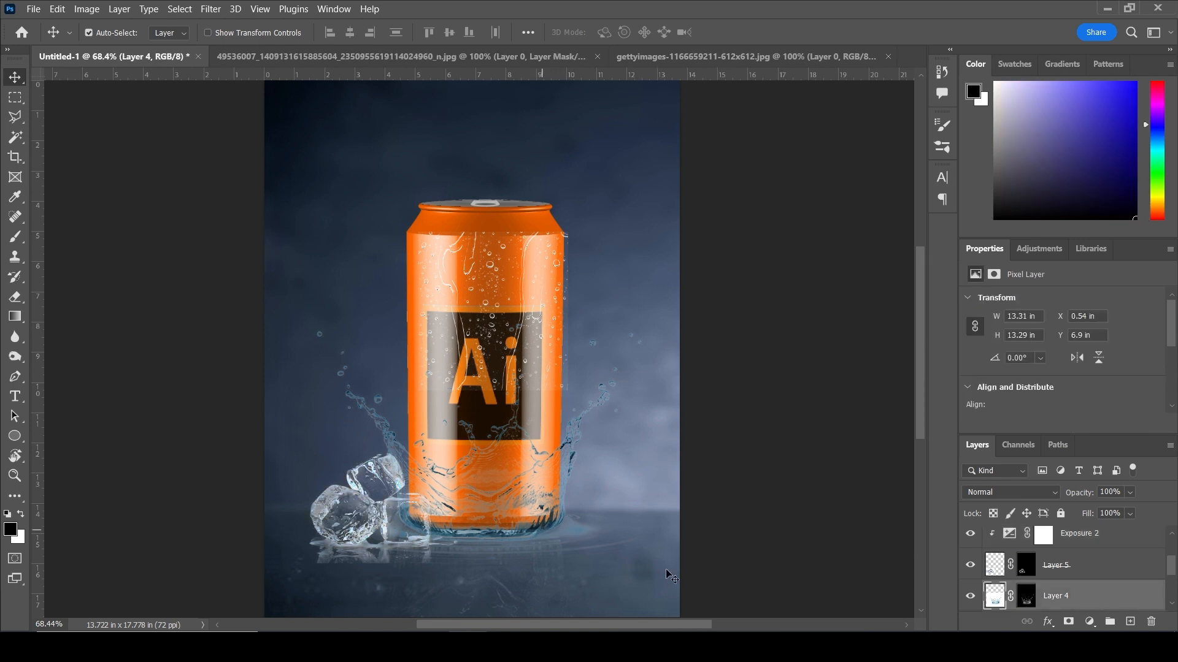
left_click(1090, 622)
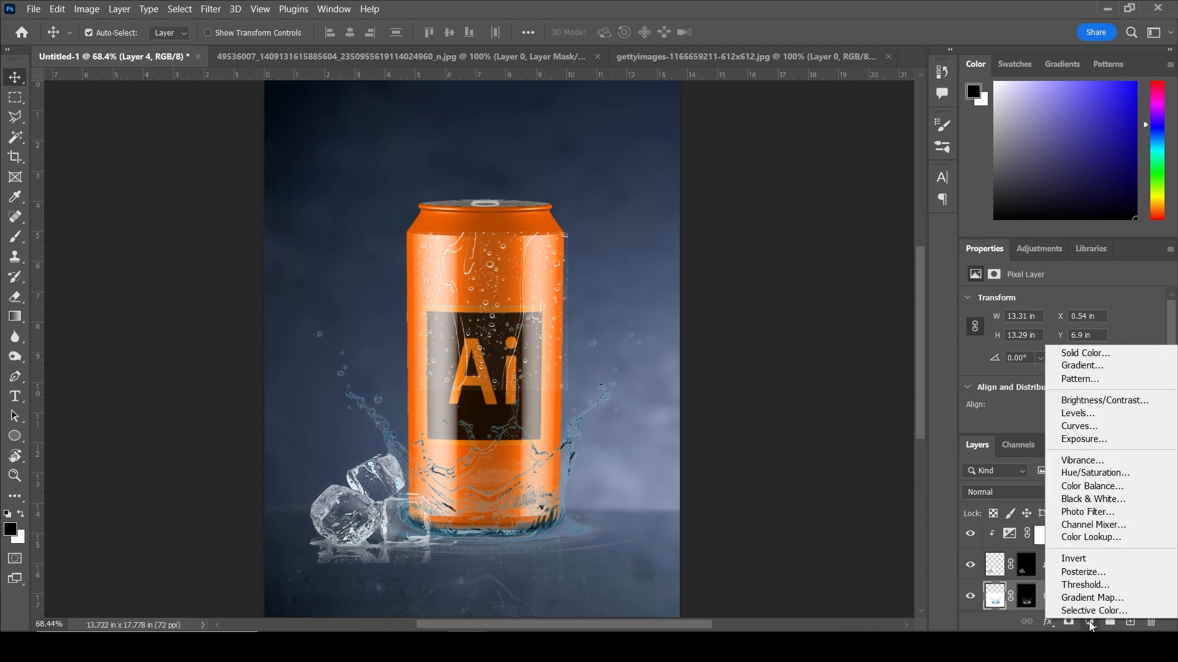
left_click(1081, 440)
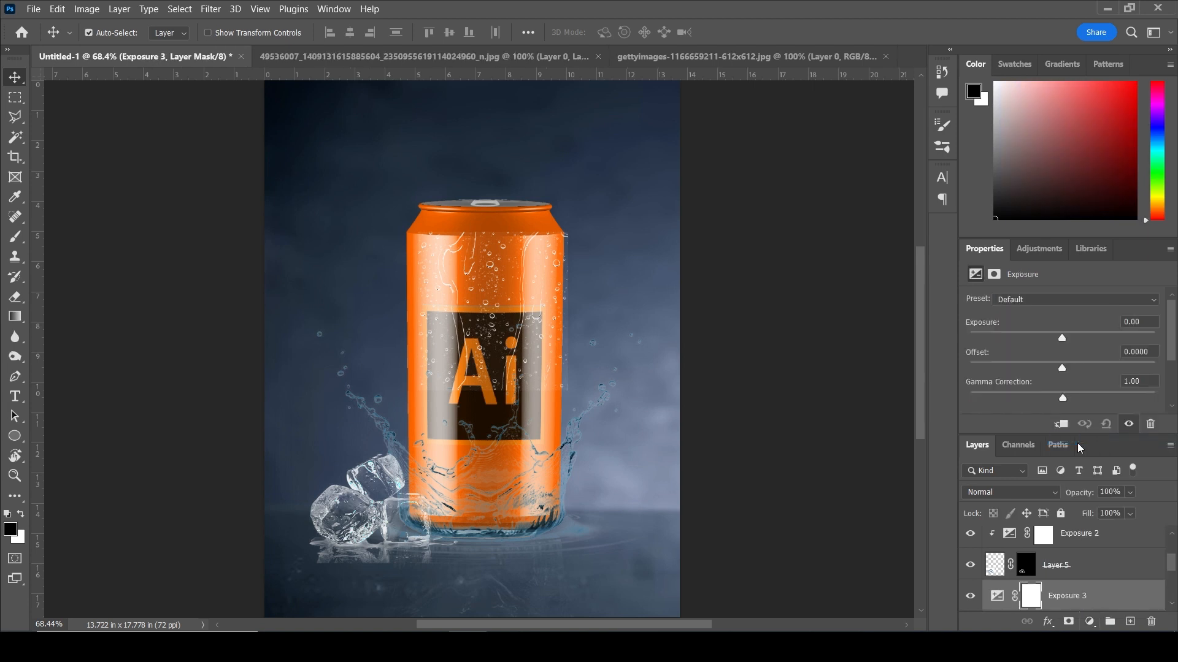
scroll(1064, 570, "down", 1)
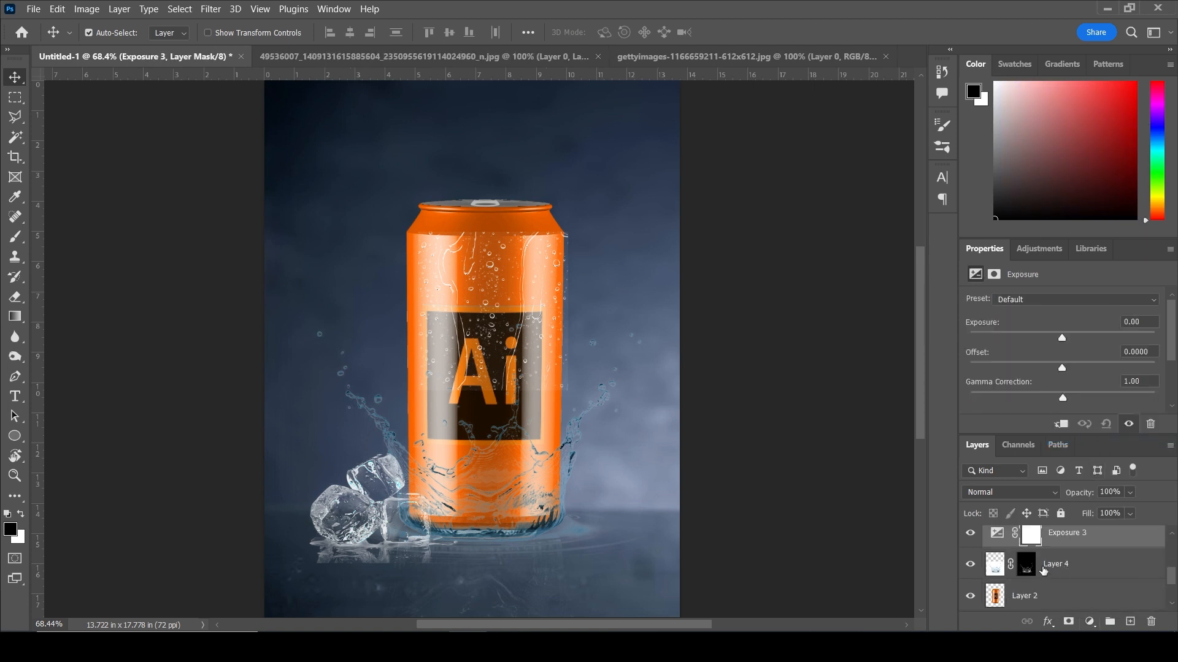
left_click(989, 543, "alt")
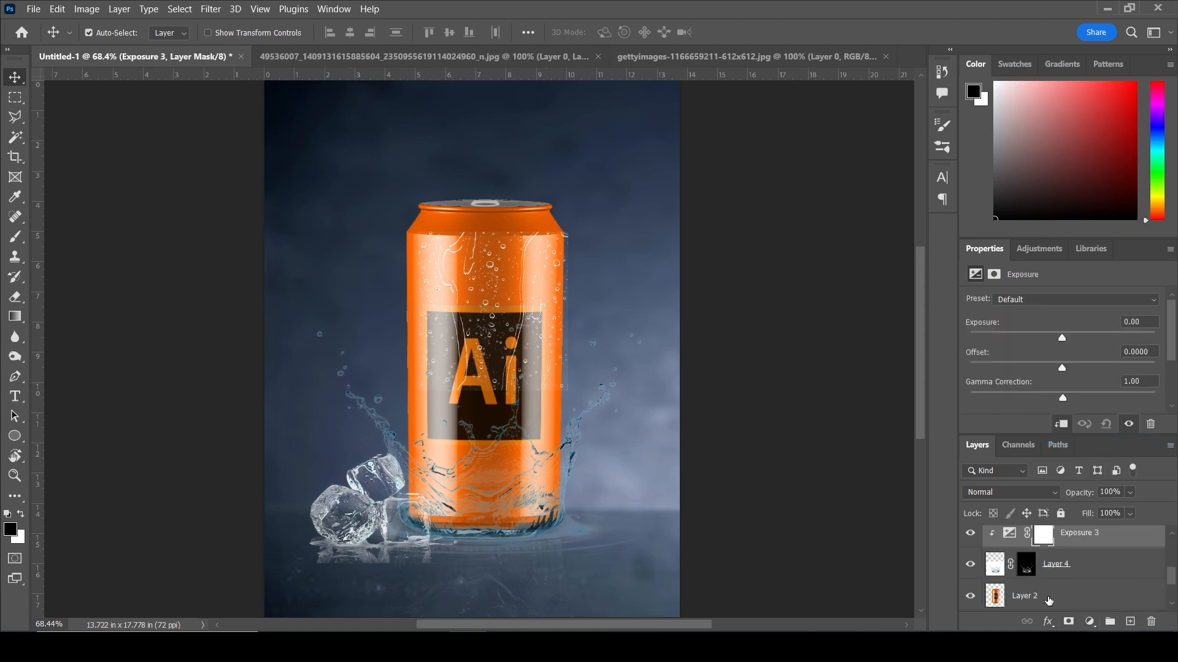
left_click_drag(1063, 341, 1169, 341)
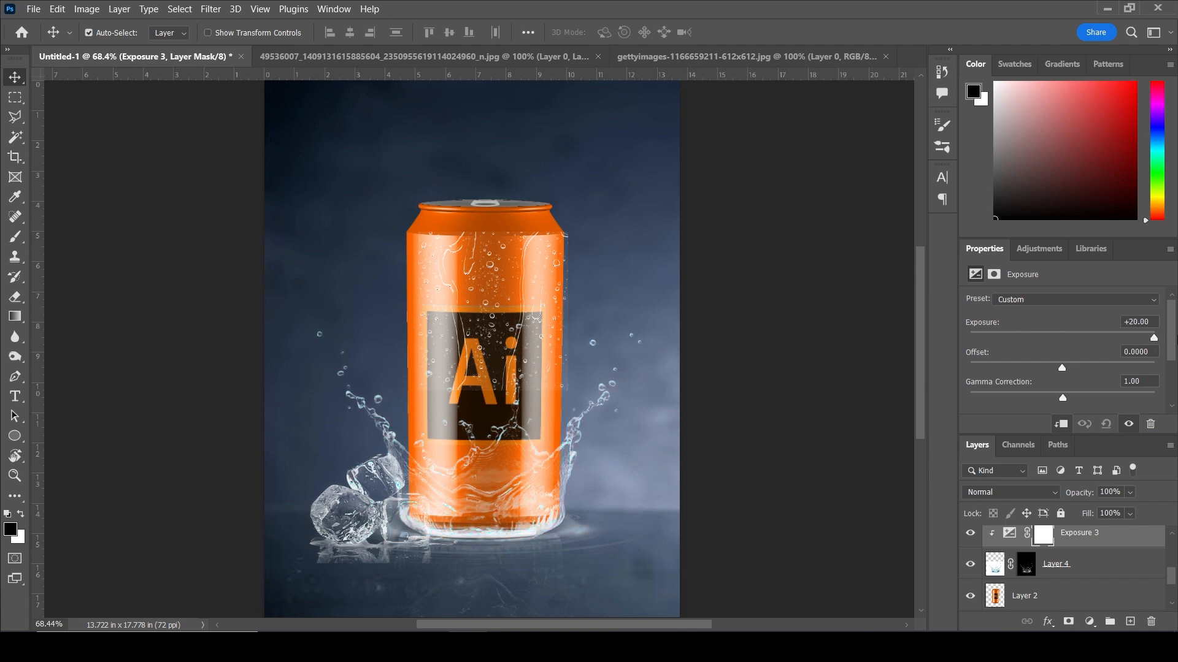
- Examine the upper part of the can up close to check how the water drops fit its edges
key("z")
left_click_drag(560, 262, 629, 264)
left_click_drag(431, 270, 665, 352)
key("v")
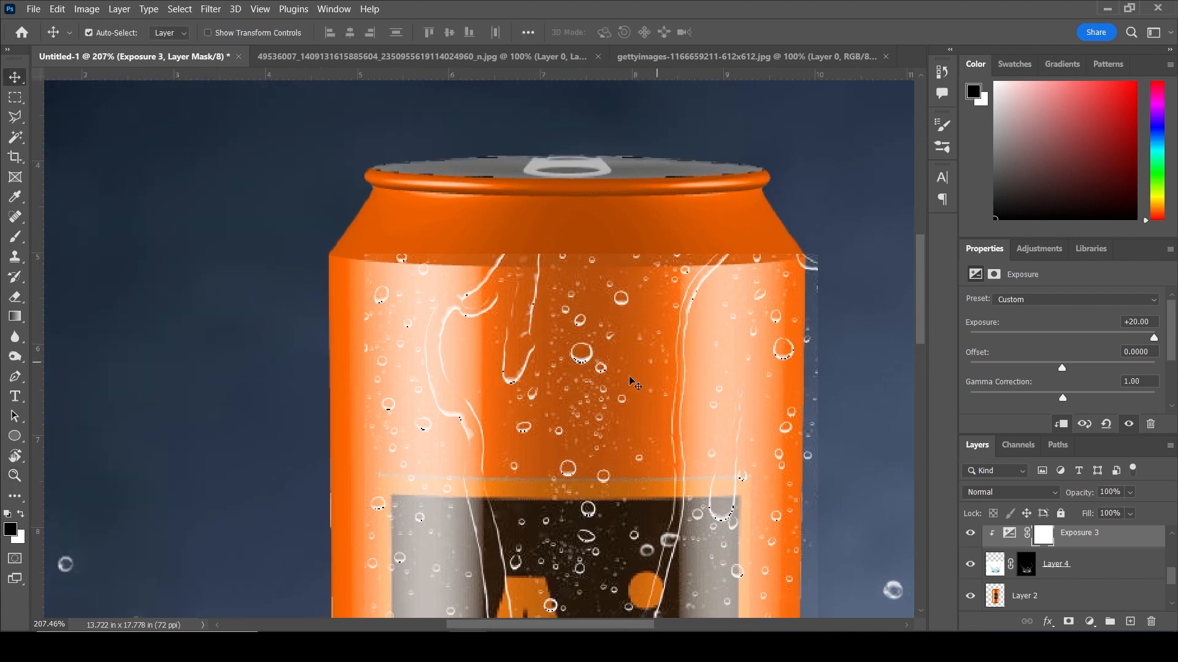
left_click(699, 311)
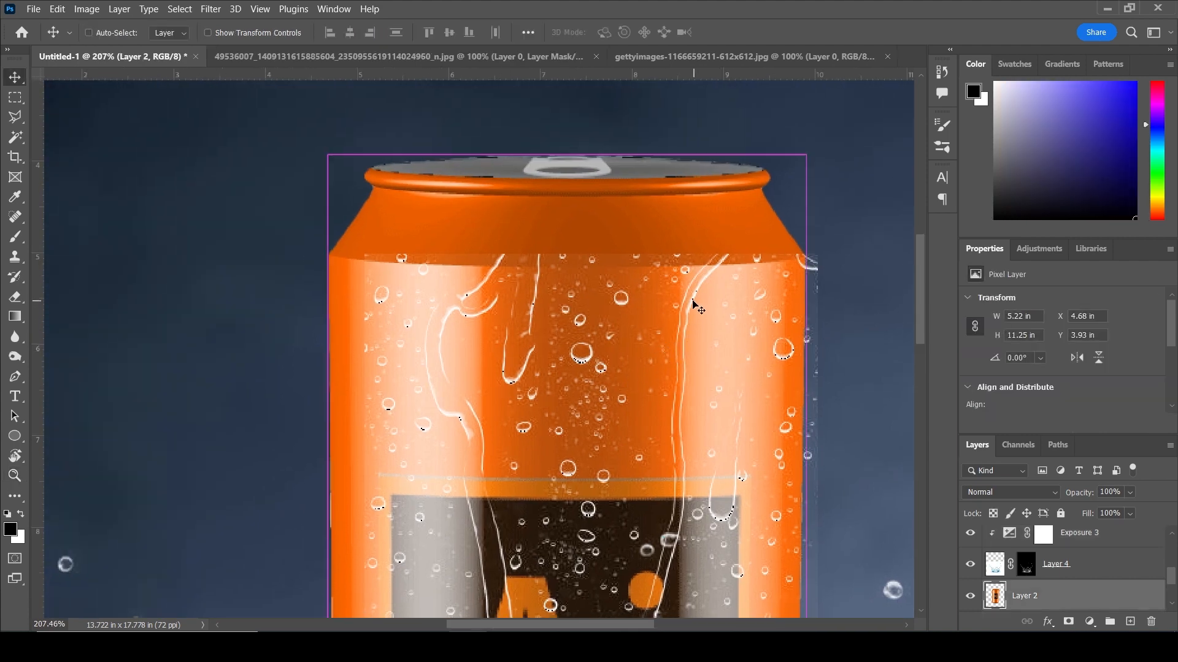
key("ctrl+t")
key("Return")
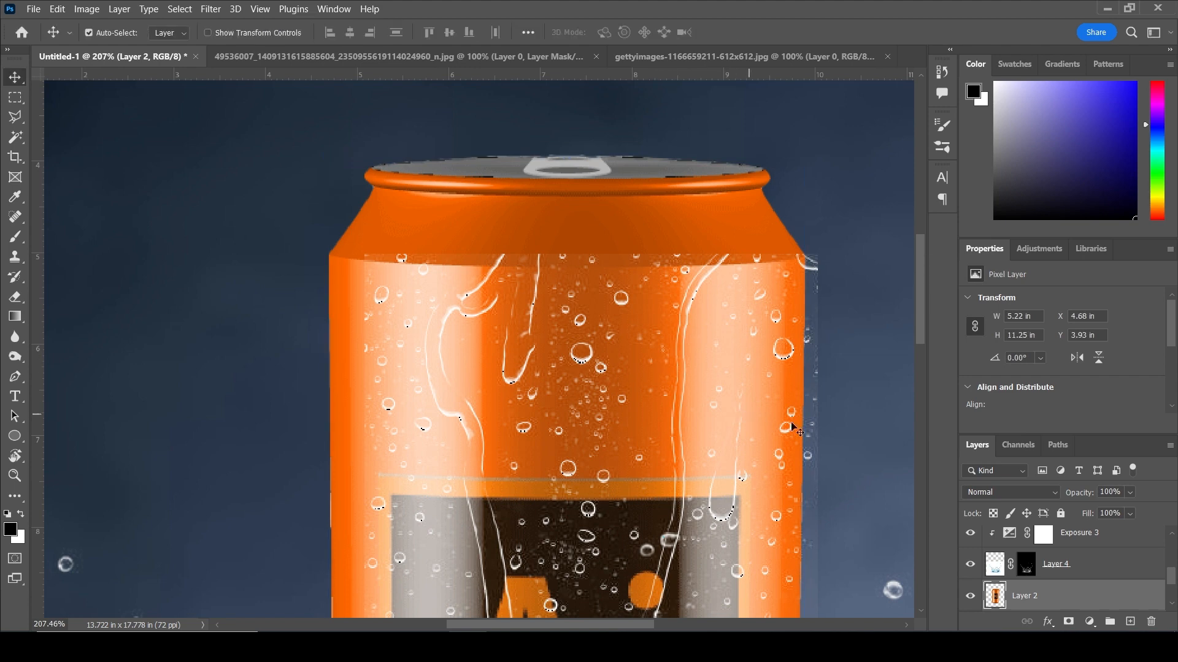
- Free-transform the water-drops layer to span the can's full width, at about 105.6% width and 101% height
left_click(795, 364)
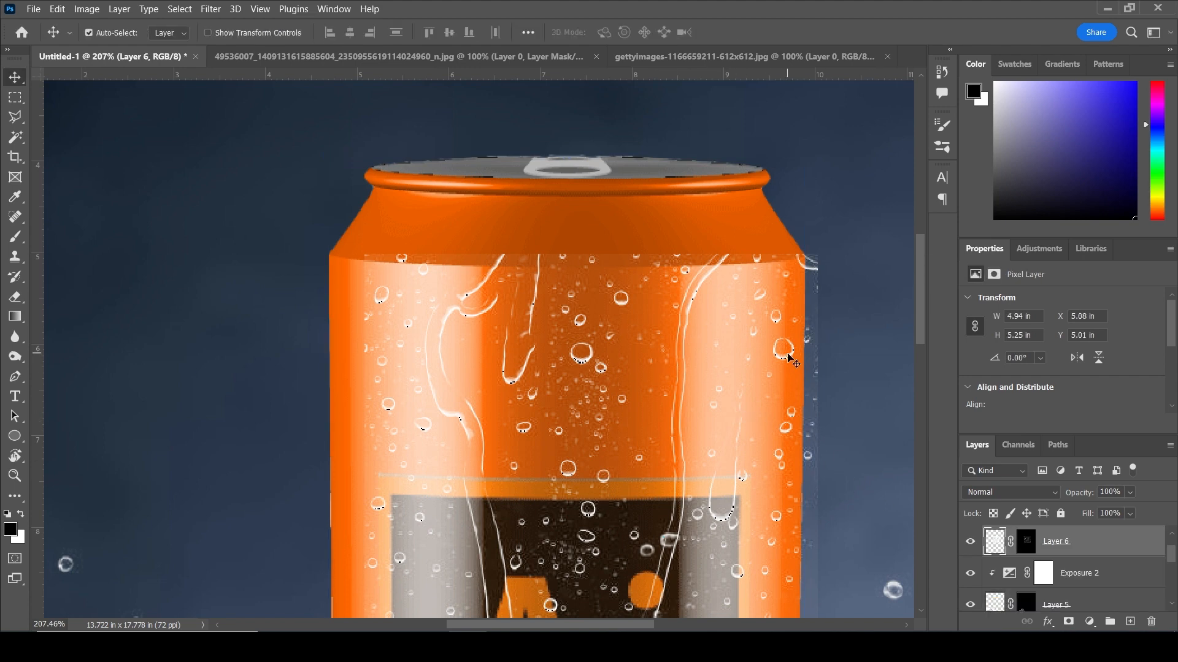
key("ctrl+t")
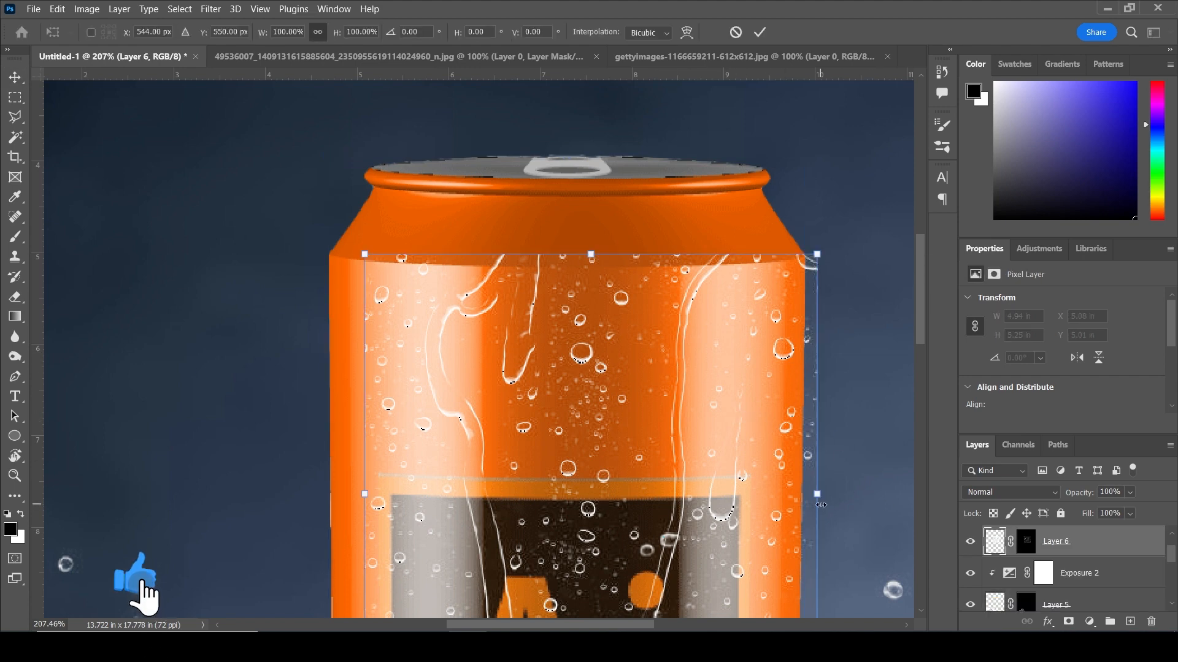
left_click_drag(822, 495, 810, 494)
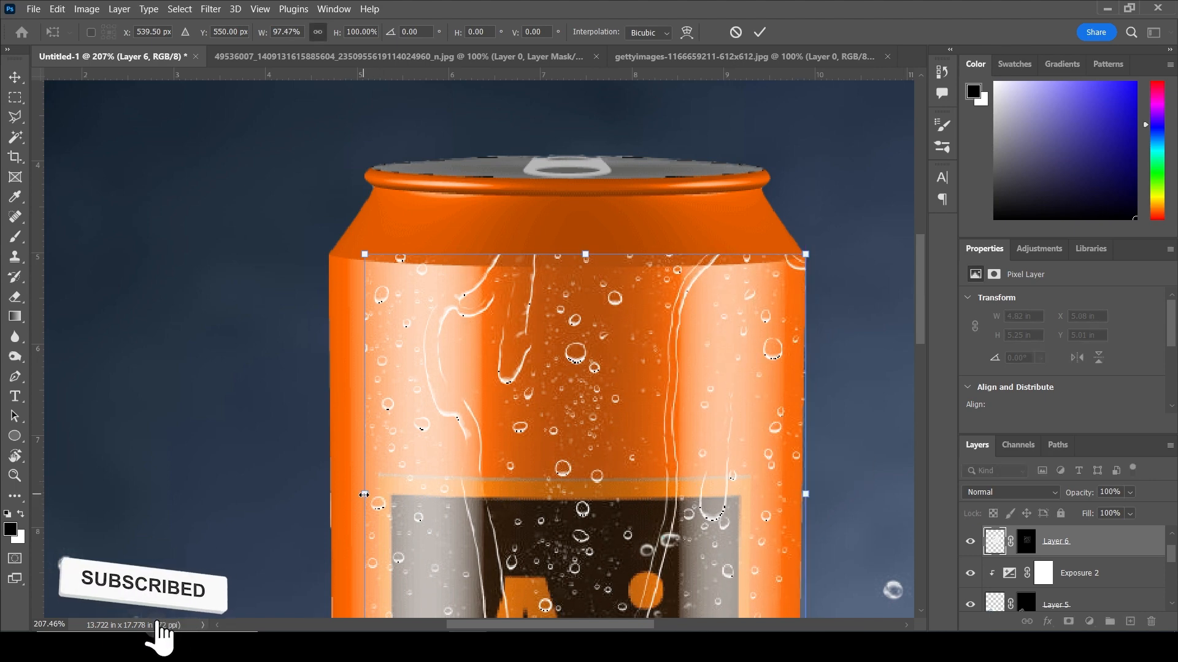
left_click_drag(365, 495, 328, 495)
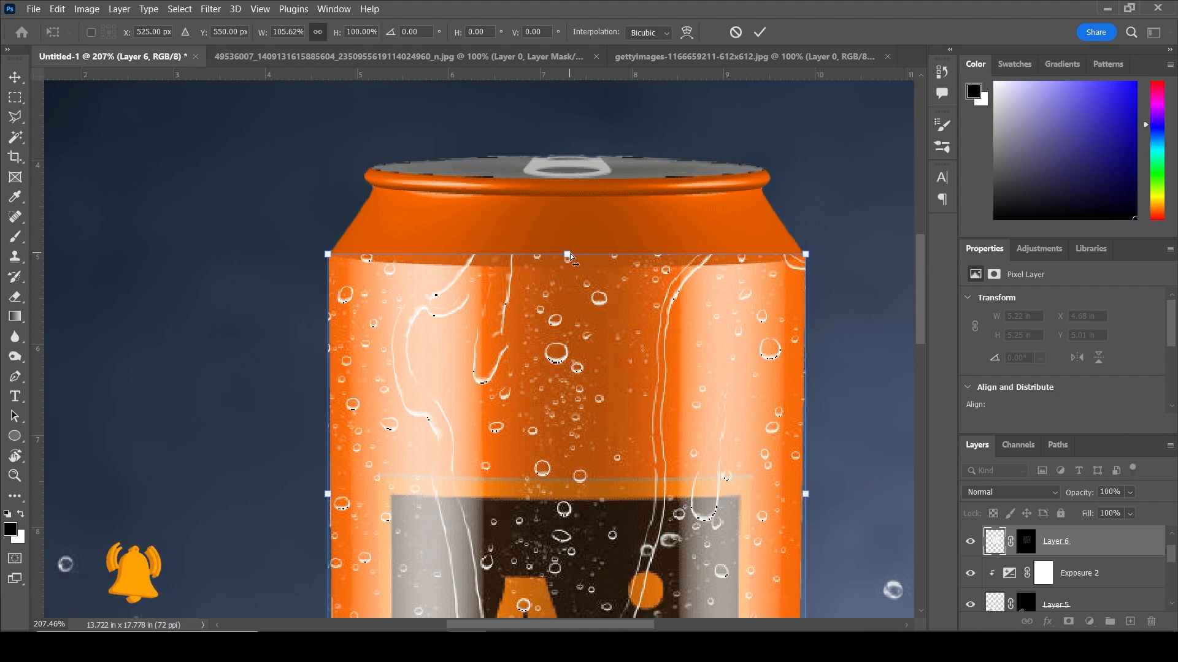
mouse_move(569, 254)
left_mouse_down()
mouse_move(571, 268)
mouse_move(569, 252)
left_mouse_up()
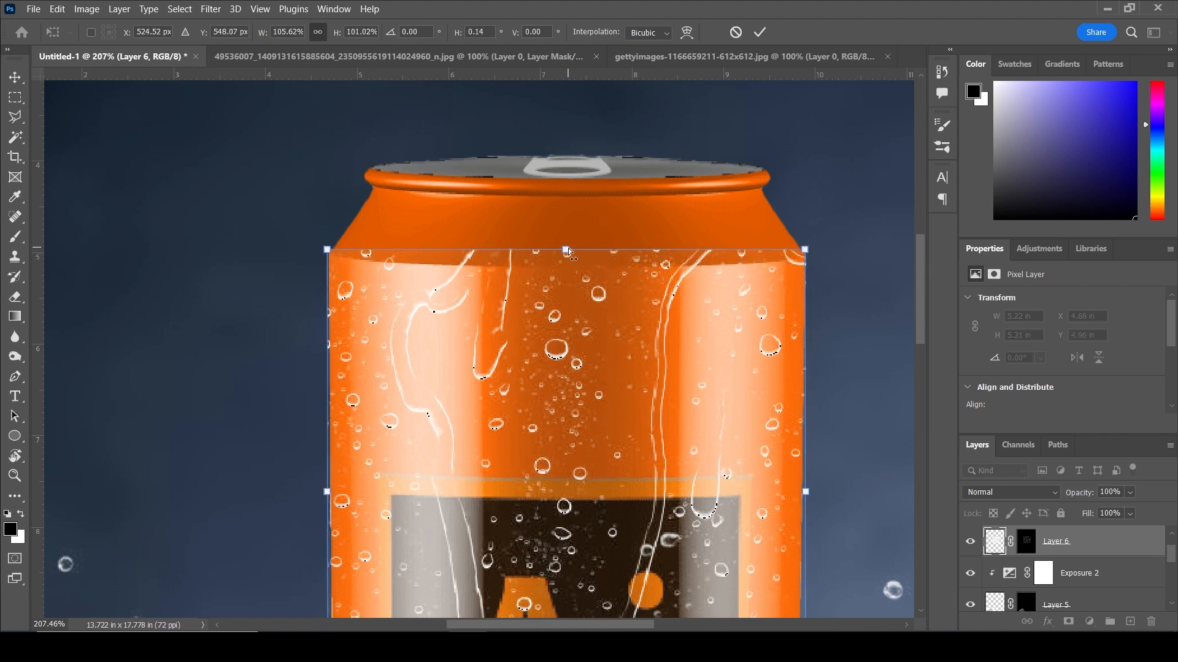
- Warp the water-drops layer so its upper edge and corners follow the curved shoulder of the can, and apply the transform
left_click(685, 34)
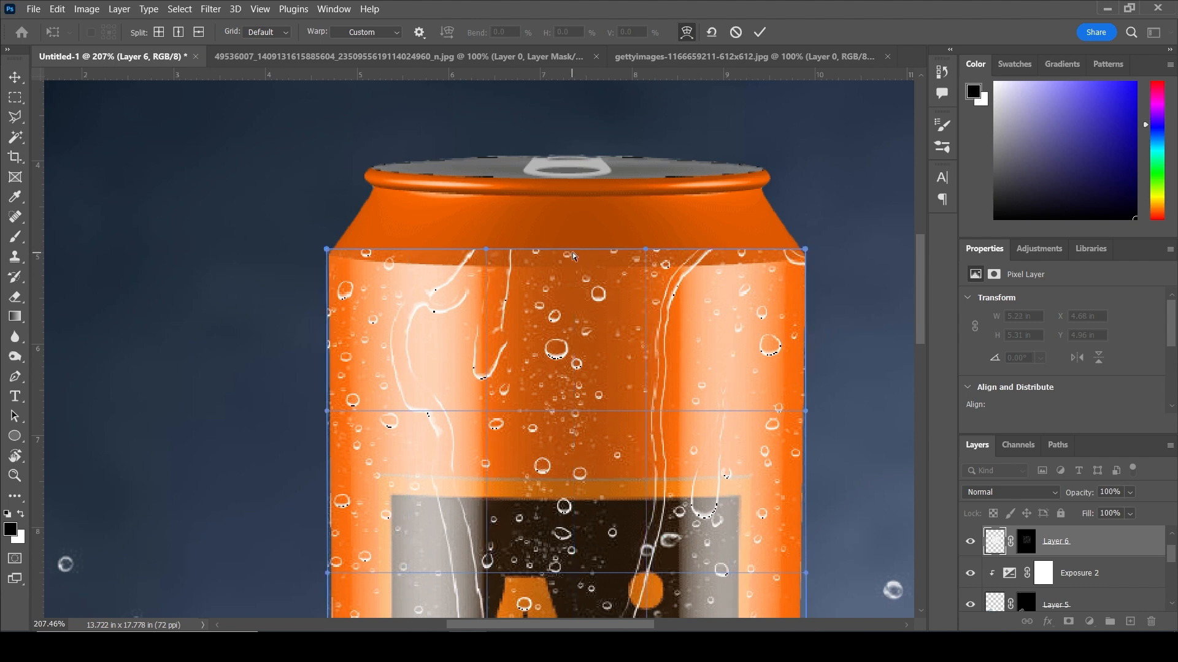
left_click_drag(572, 250, 569, 267)
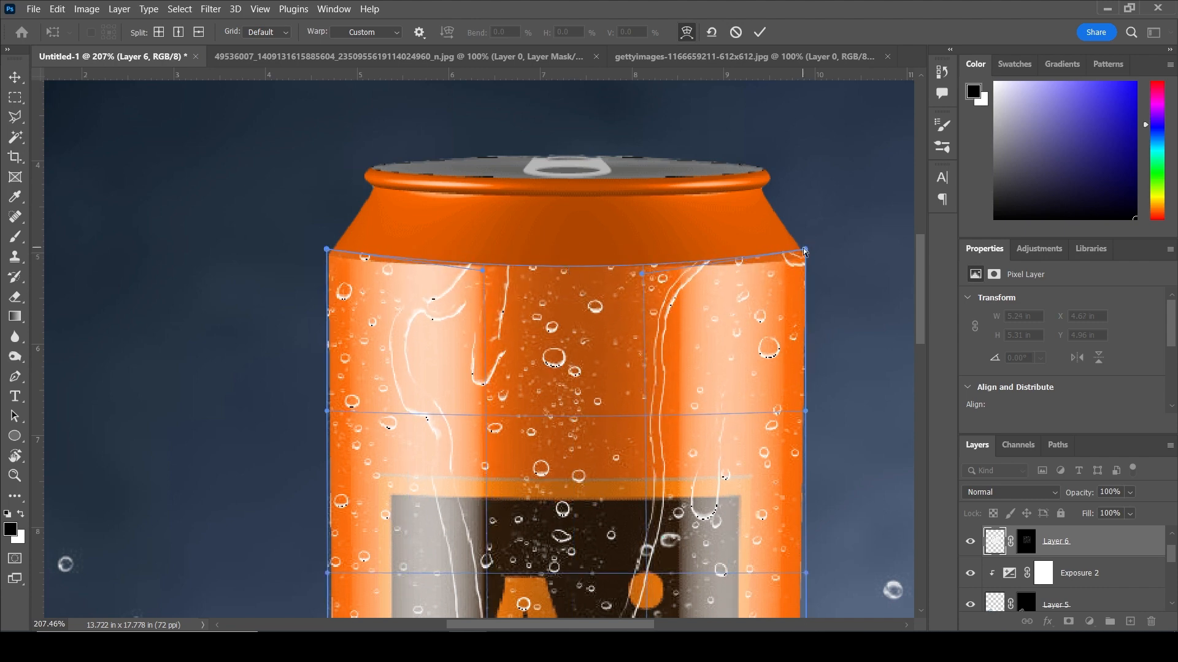
left_click_drag(806, 250, 803, 259)
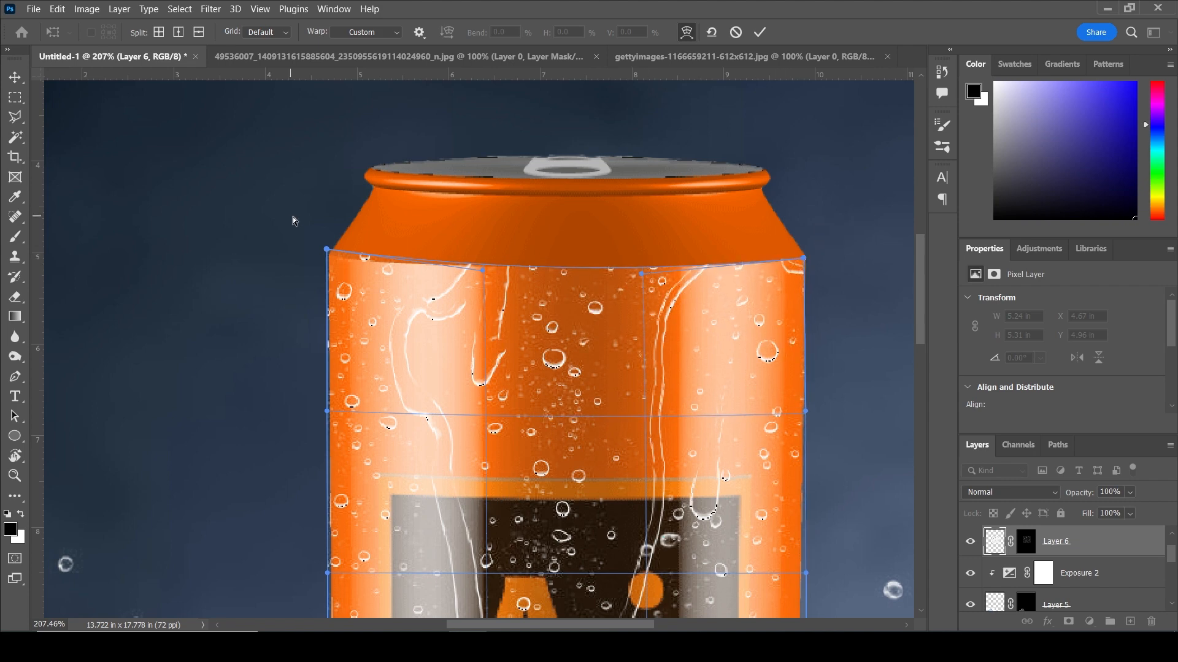
left_click_drag(327, 249, 324, 254)
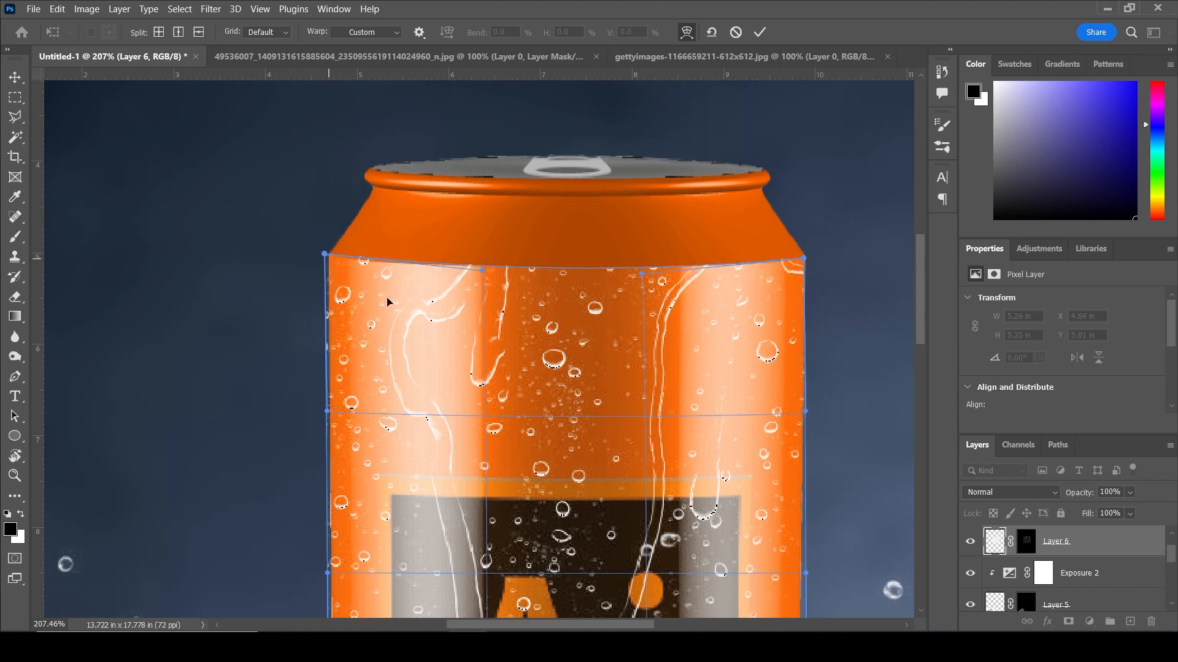
left_click(759, 32)
- Move the ice cubes away from the can to the left edge of the canvas, at X 0 in
key("z")
right_click(547, 332)
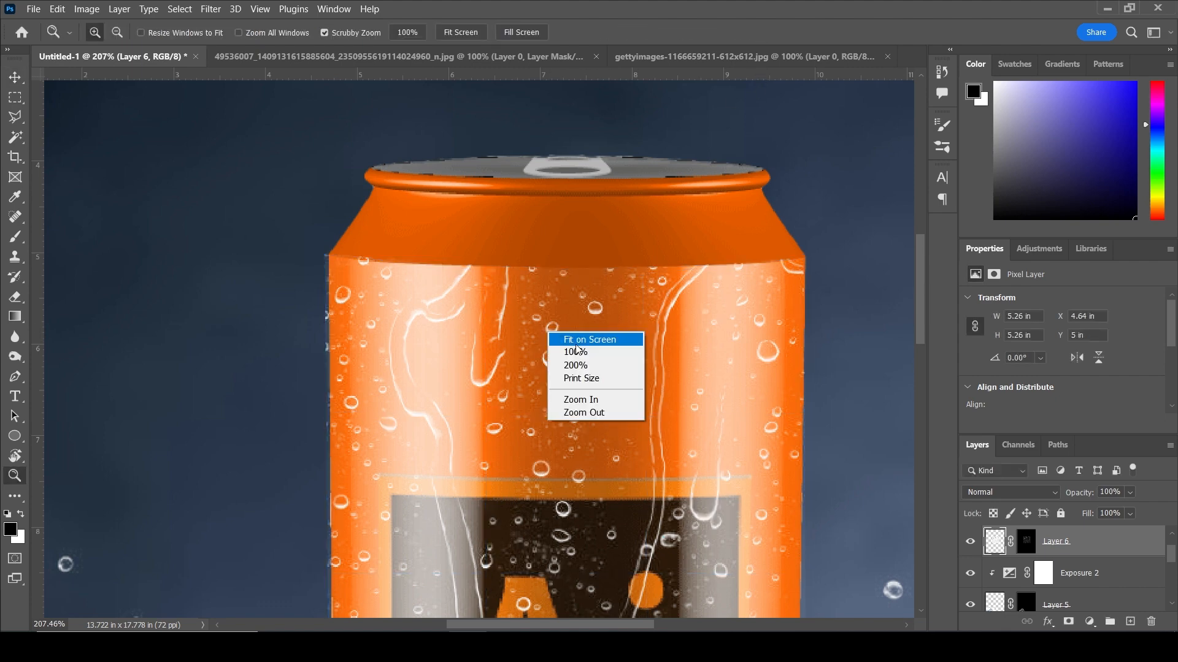
left_click(576, 345)
key("v")
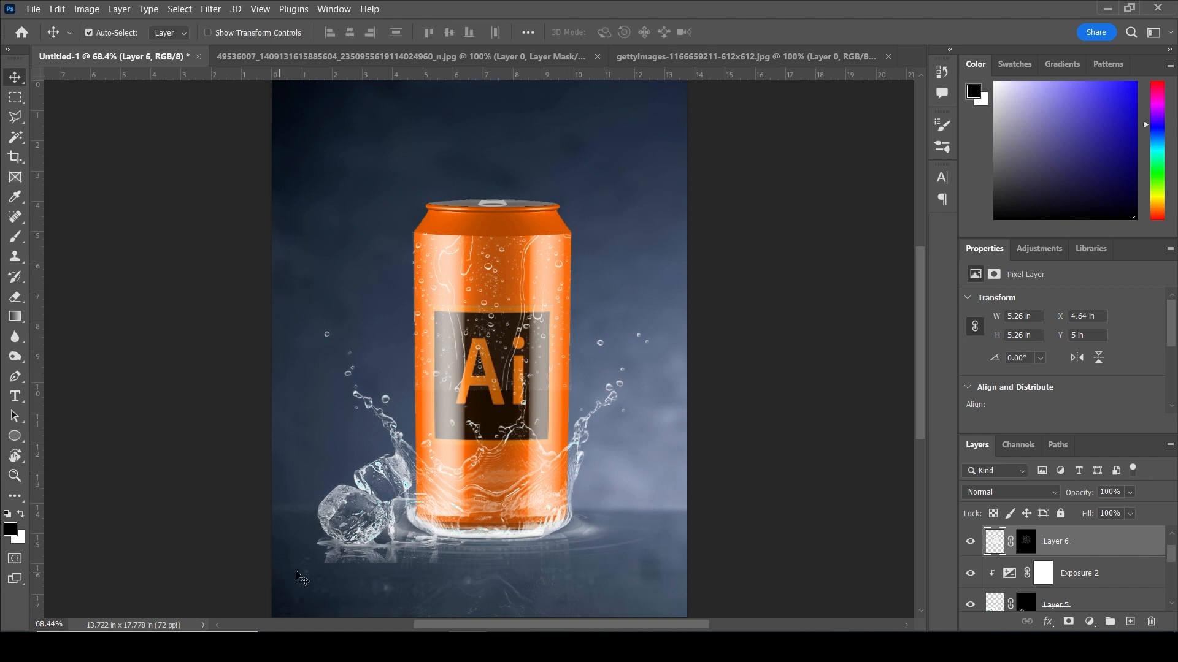
left_click_drag(339, 523, 307, 528)
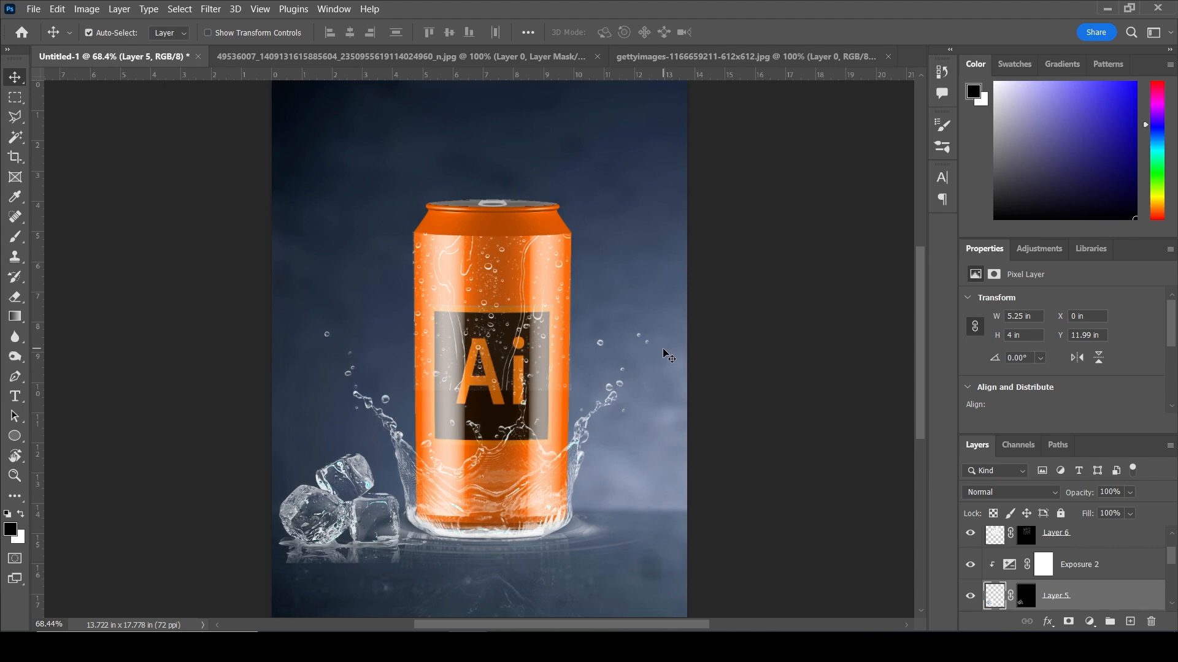
- Fit the whole composition on screen and view it in full-screen mode to review the result
key("z")
right_click(537, 390)
left_click(557, 400)
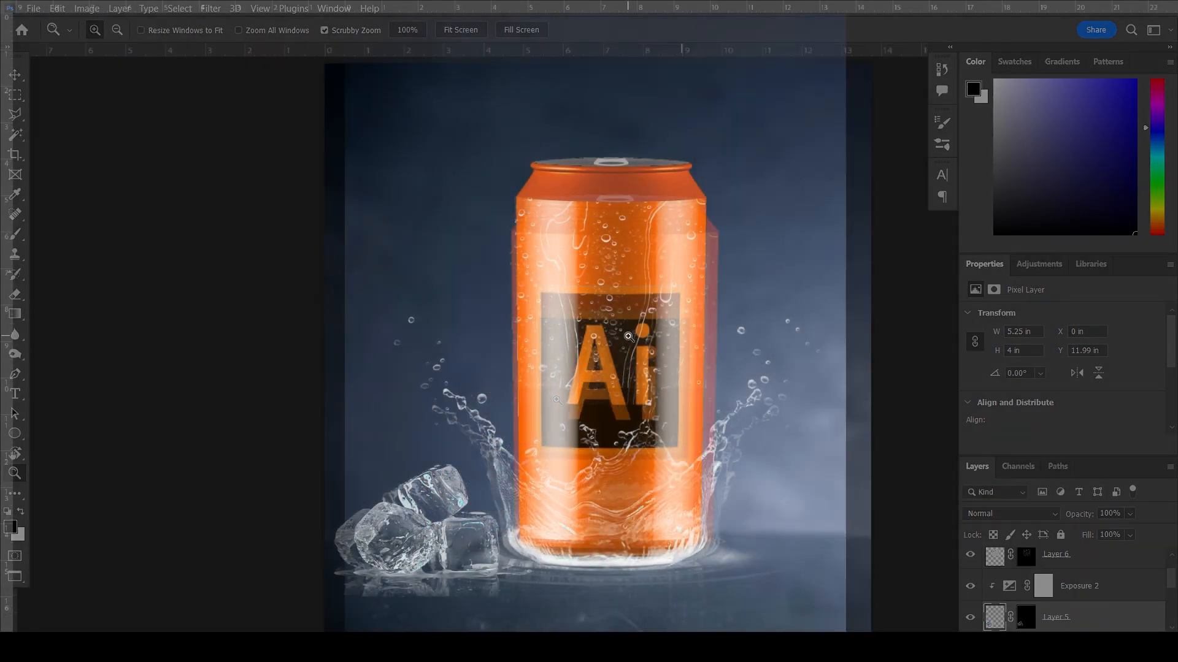
key("f")
key("f")
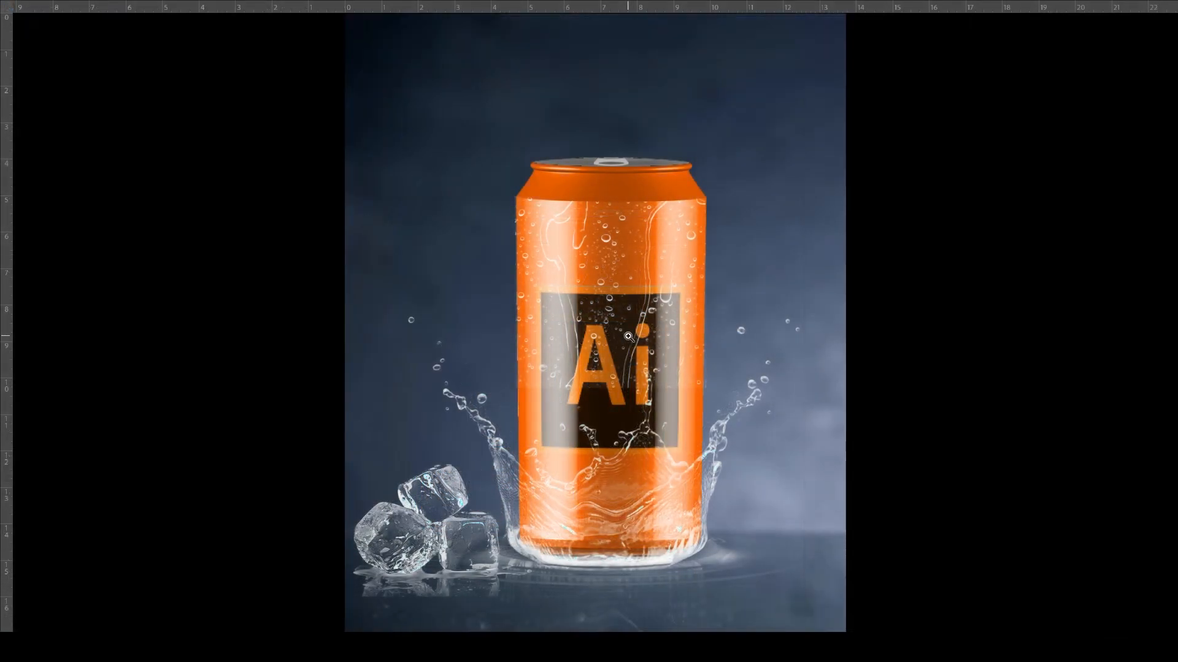